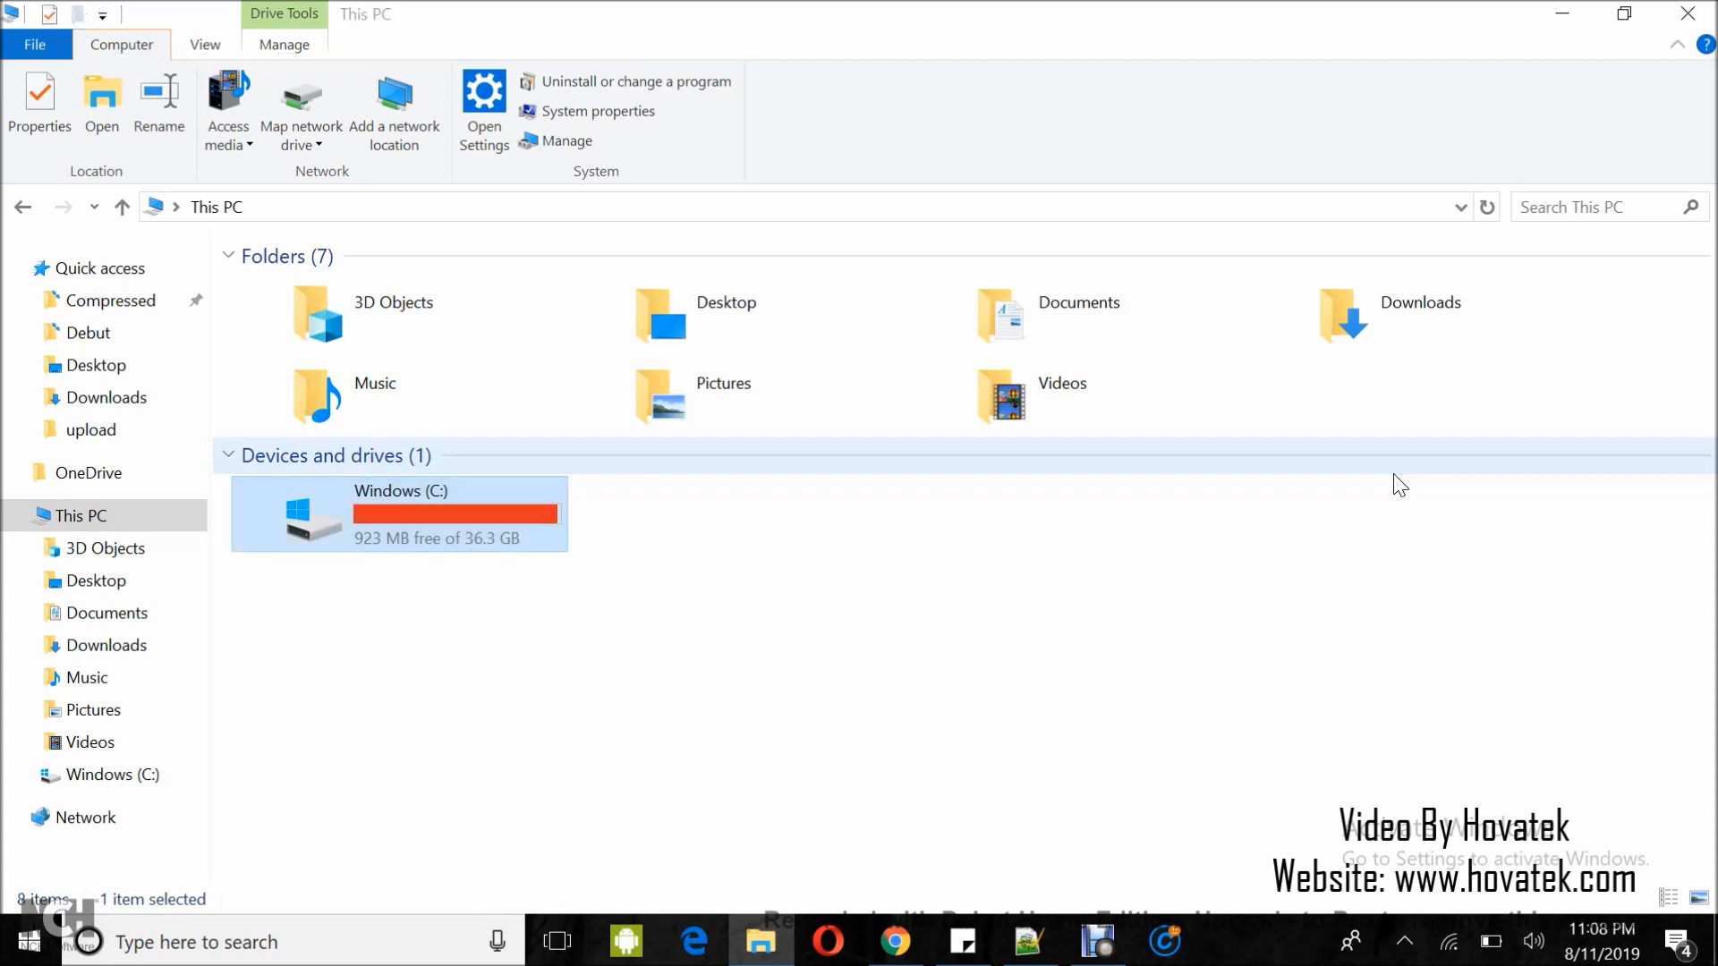
Open the %temp% folder from Start search, listing its 31 temporary items
key(super)
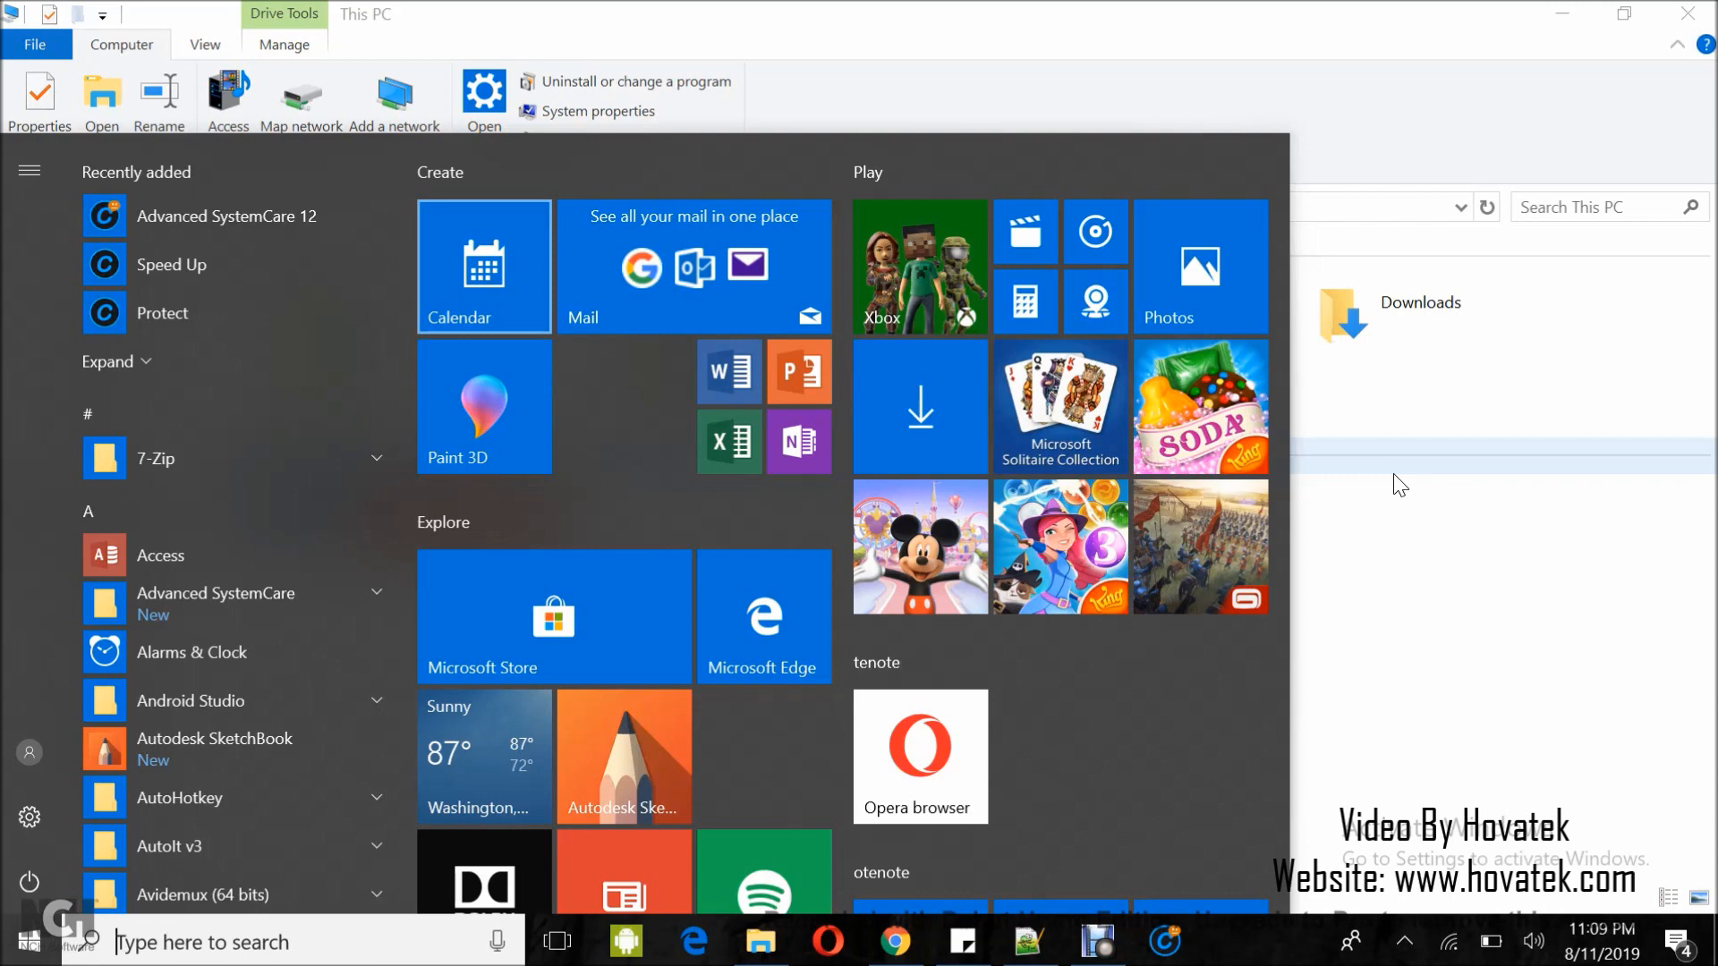
text(%t)
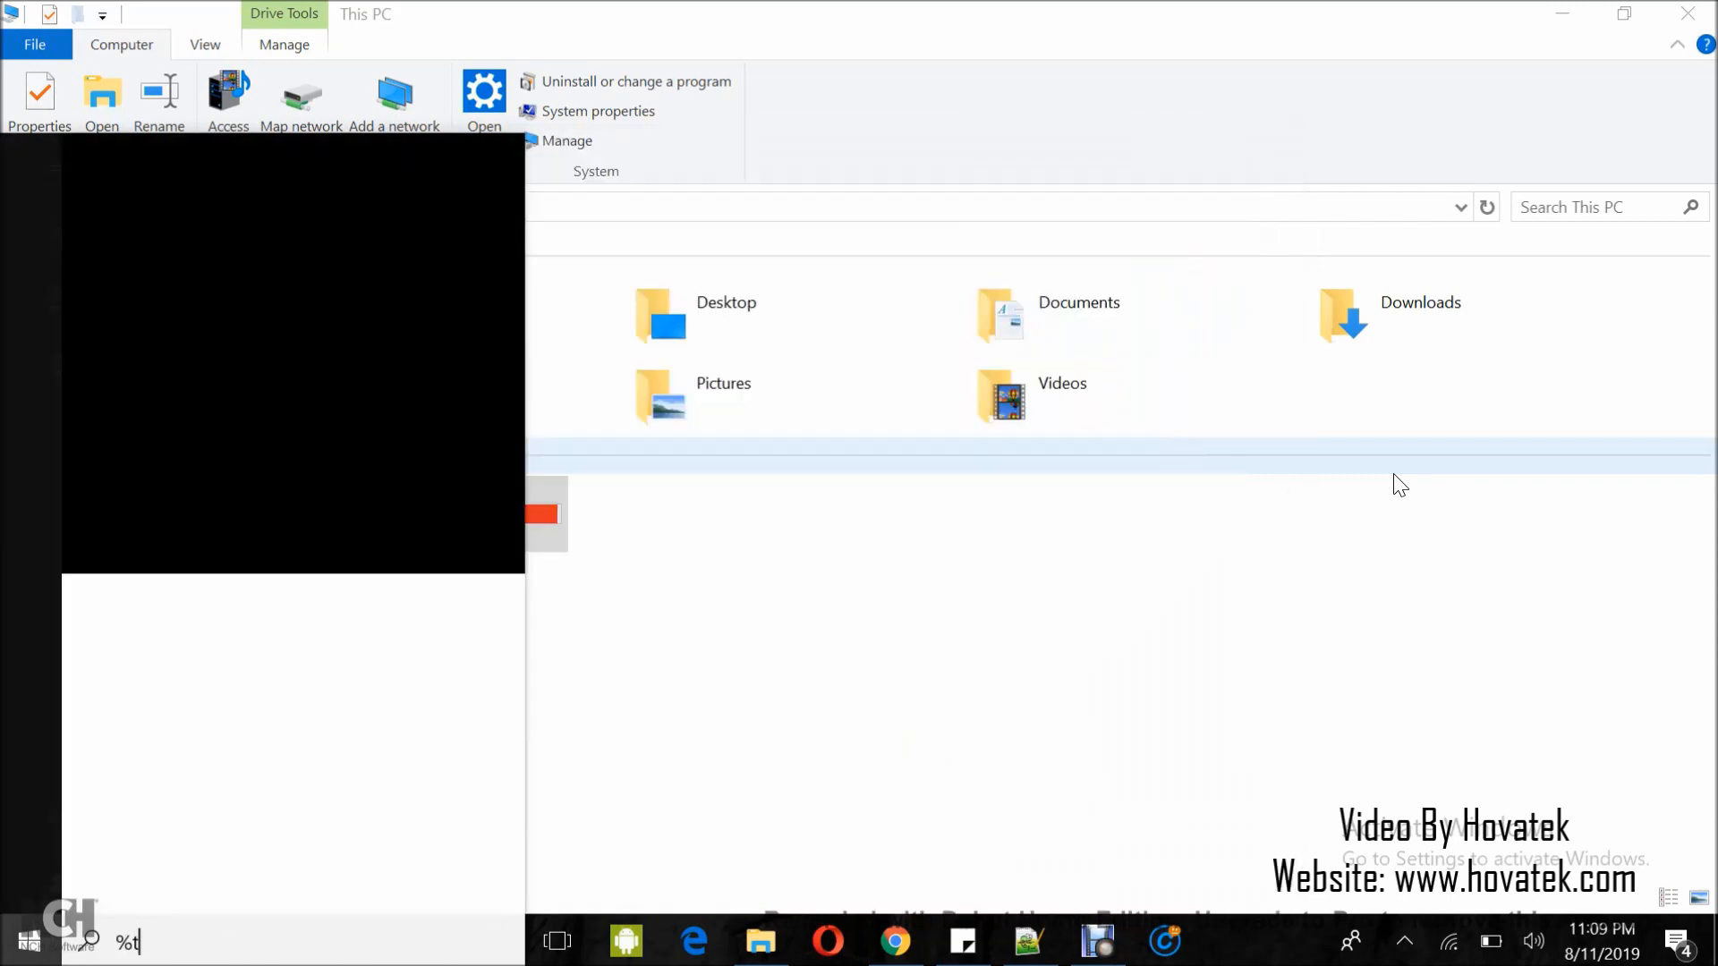
text(emp%)
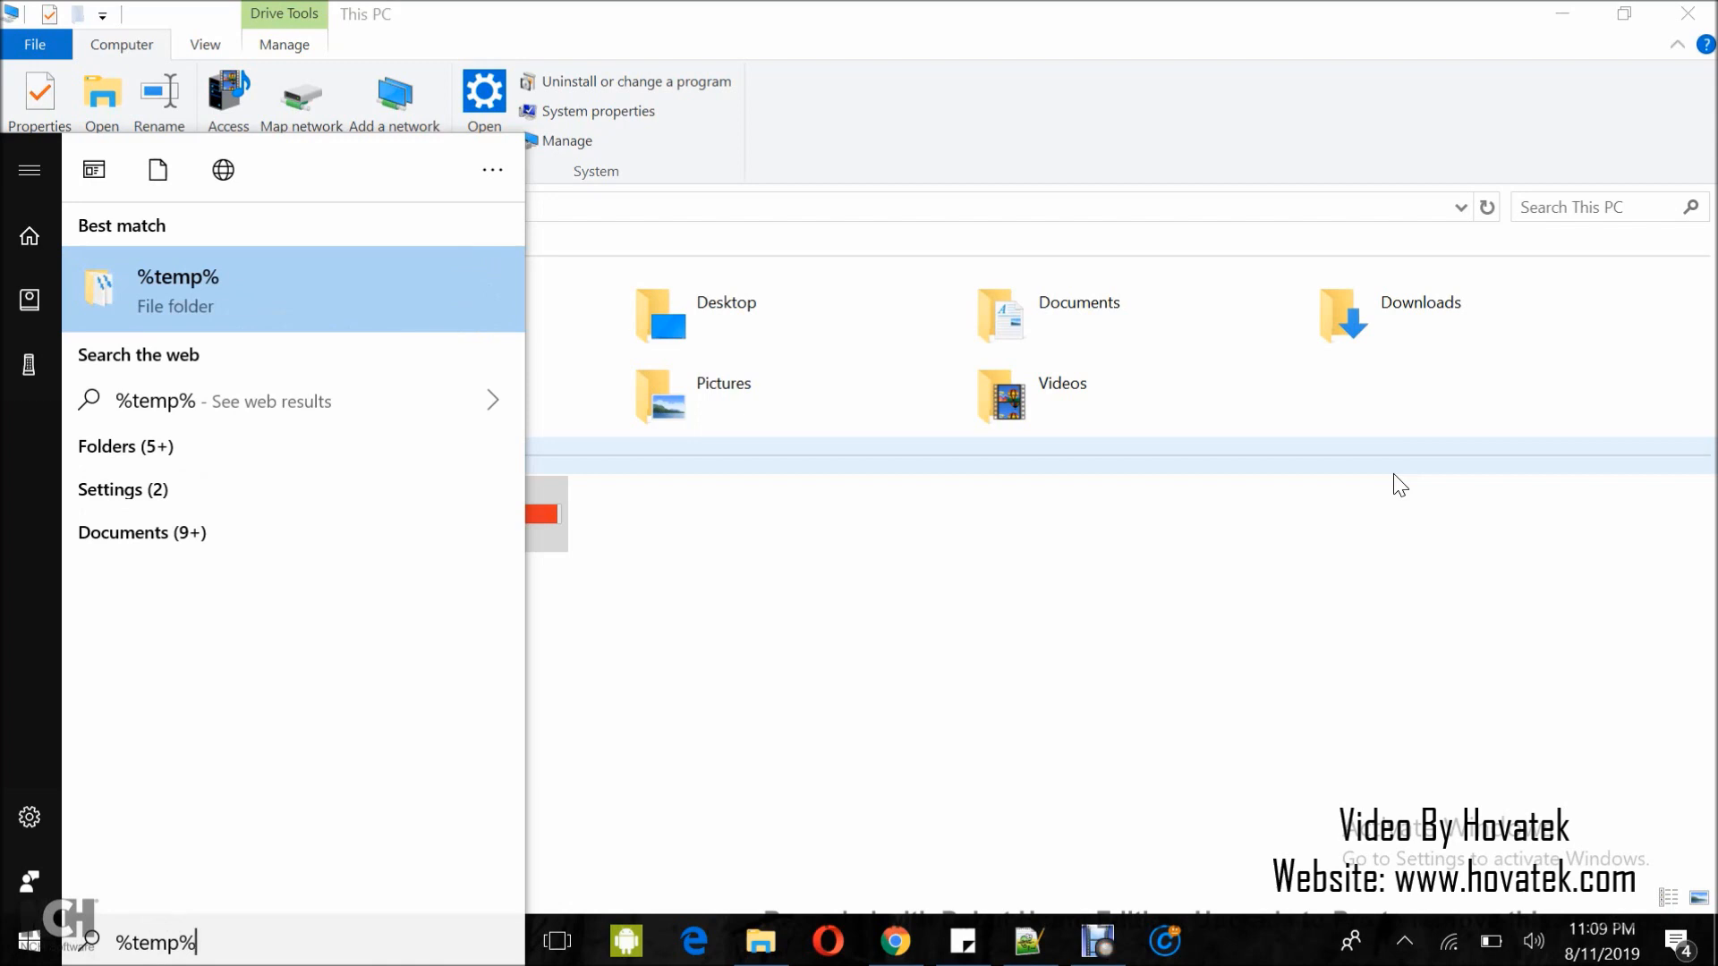
click(157, 281)
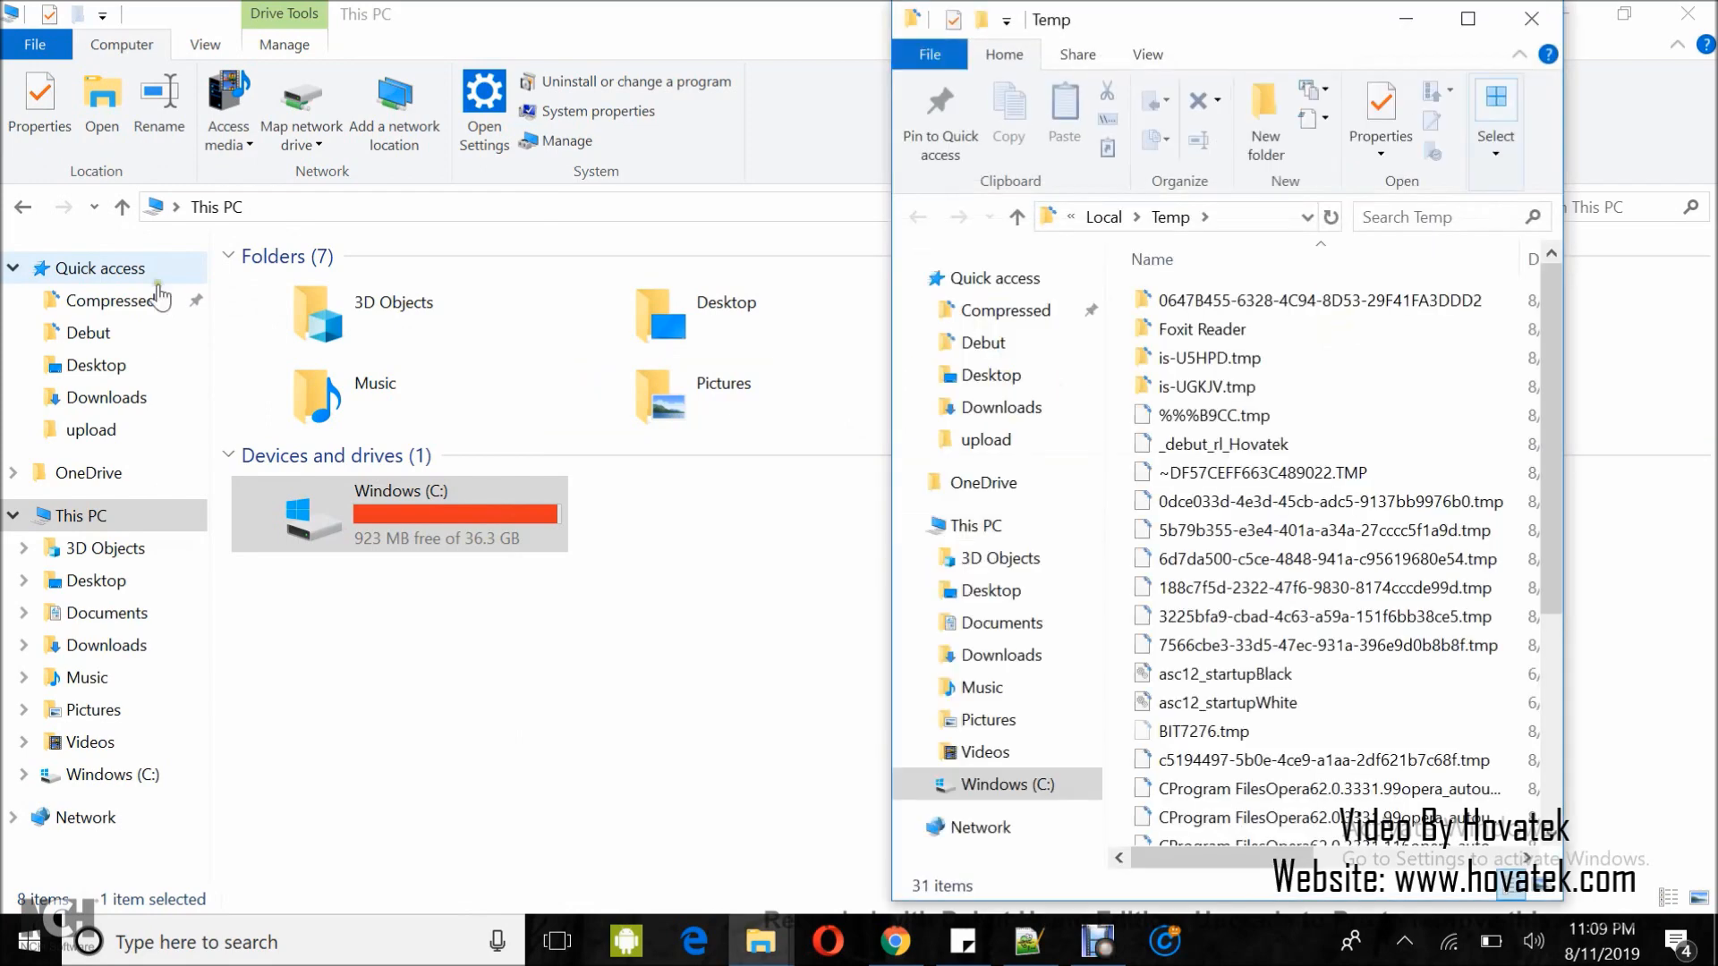
Maximize the Temp window, select all its items and delete them
click(1469, 17)
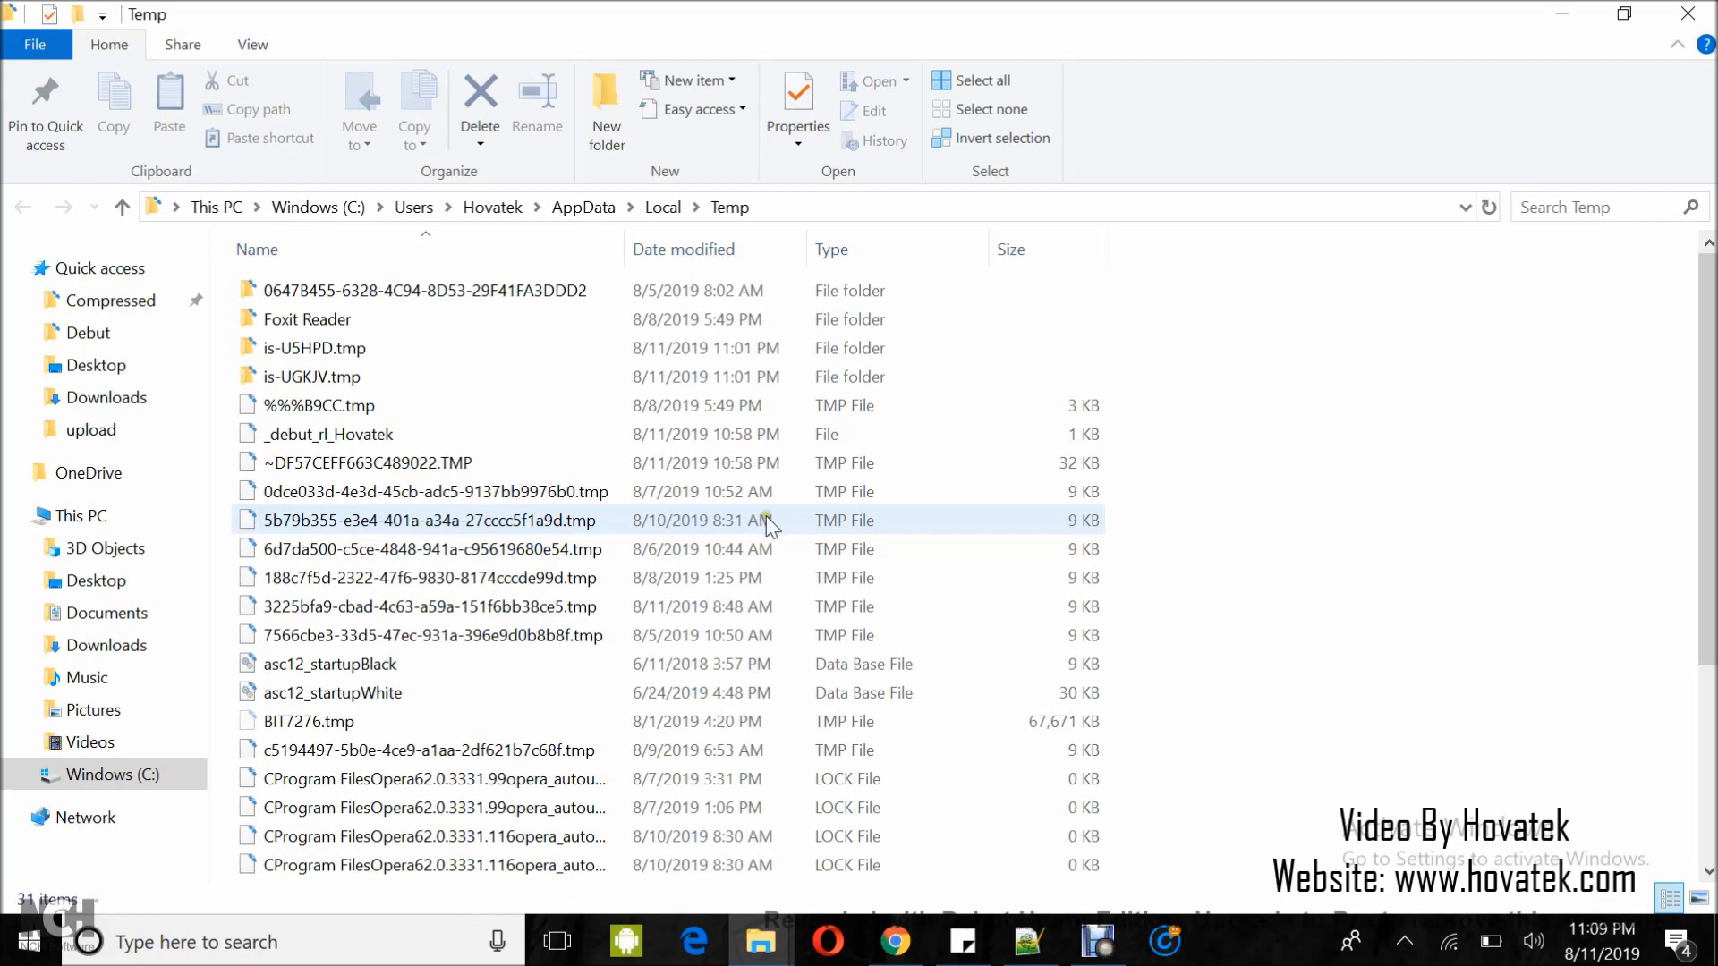
click(550, 548)
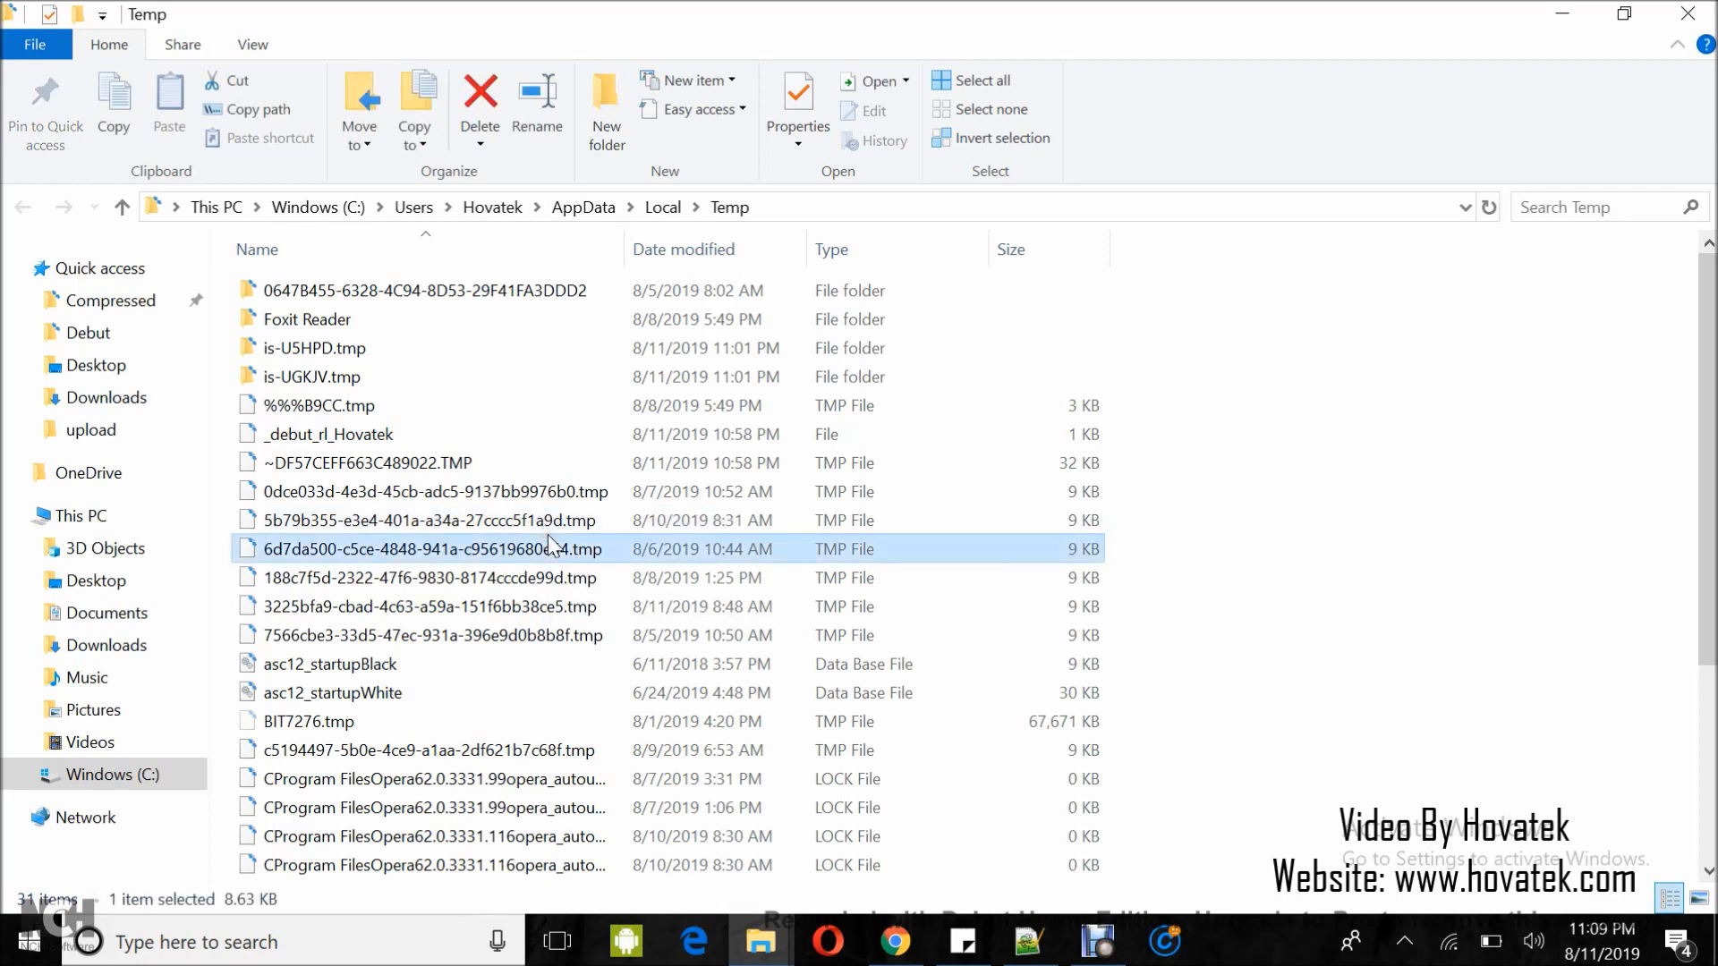
key(ctrl+a)
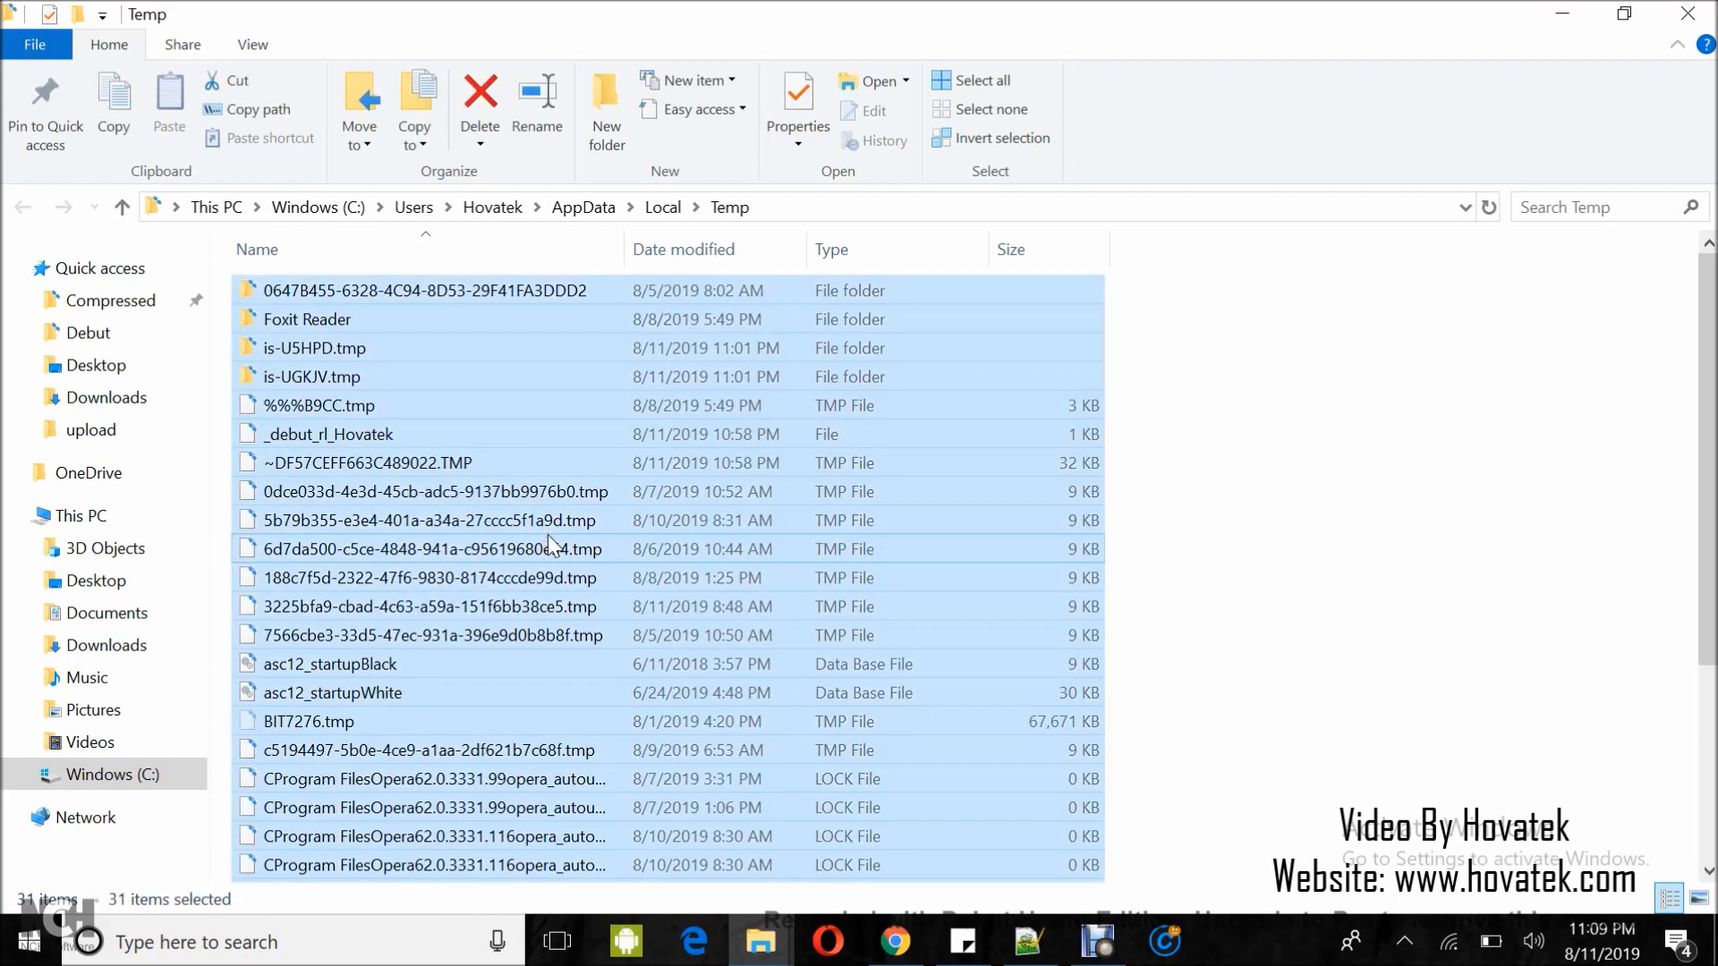
key(Delete)
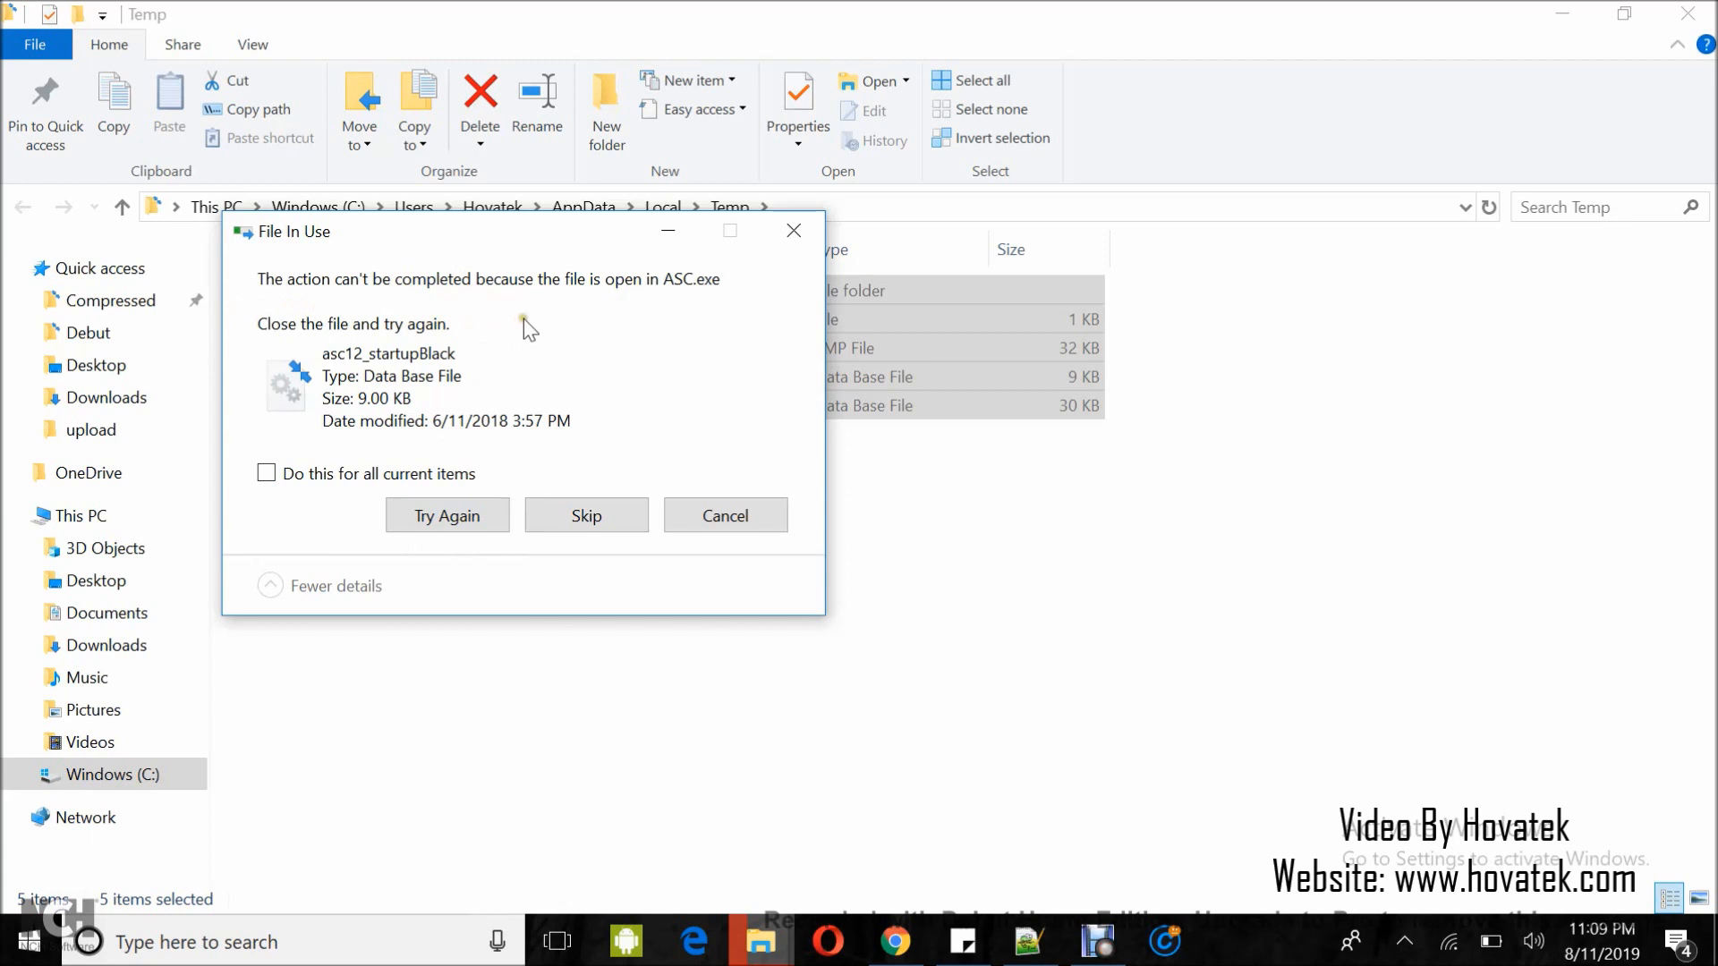
Skip all in-use files, leaving five items, and return to This PC showing 979 MB free
click(588, 513)
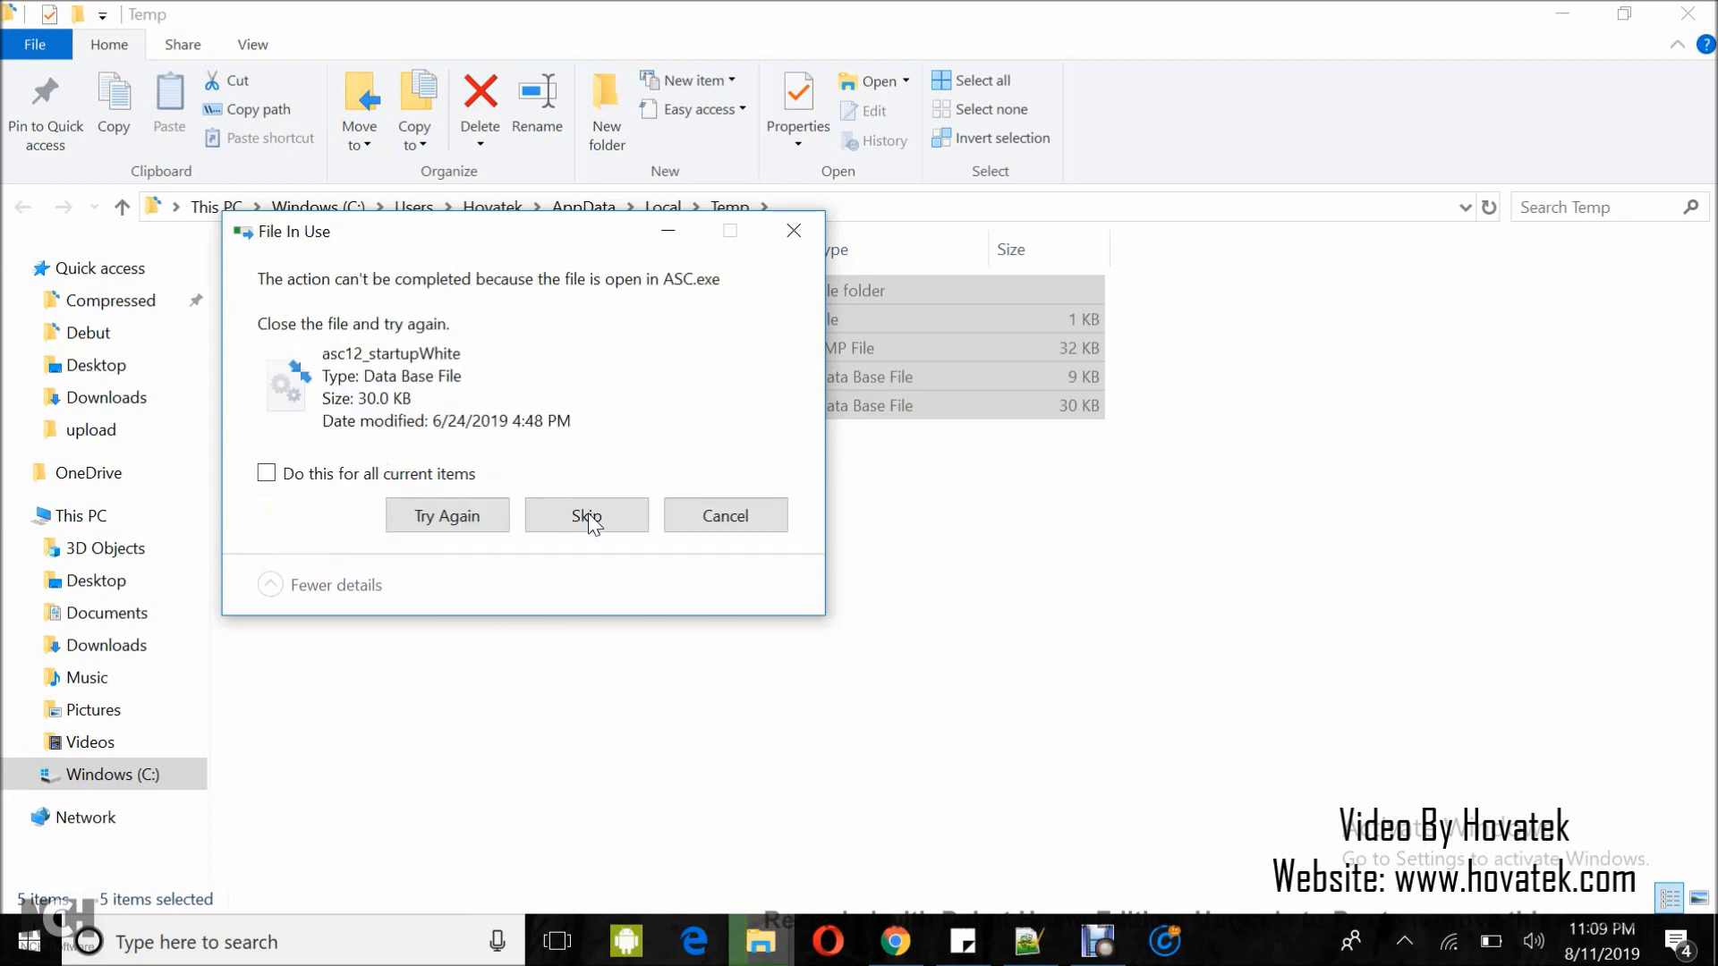
click(266, 474)
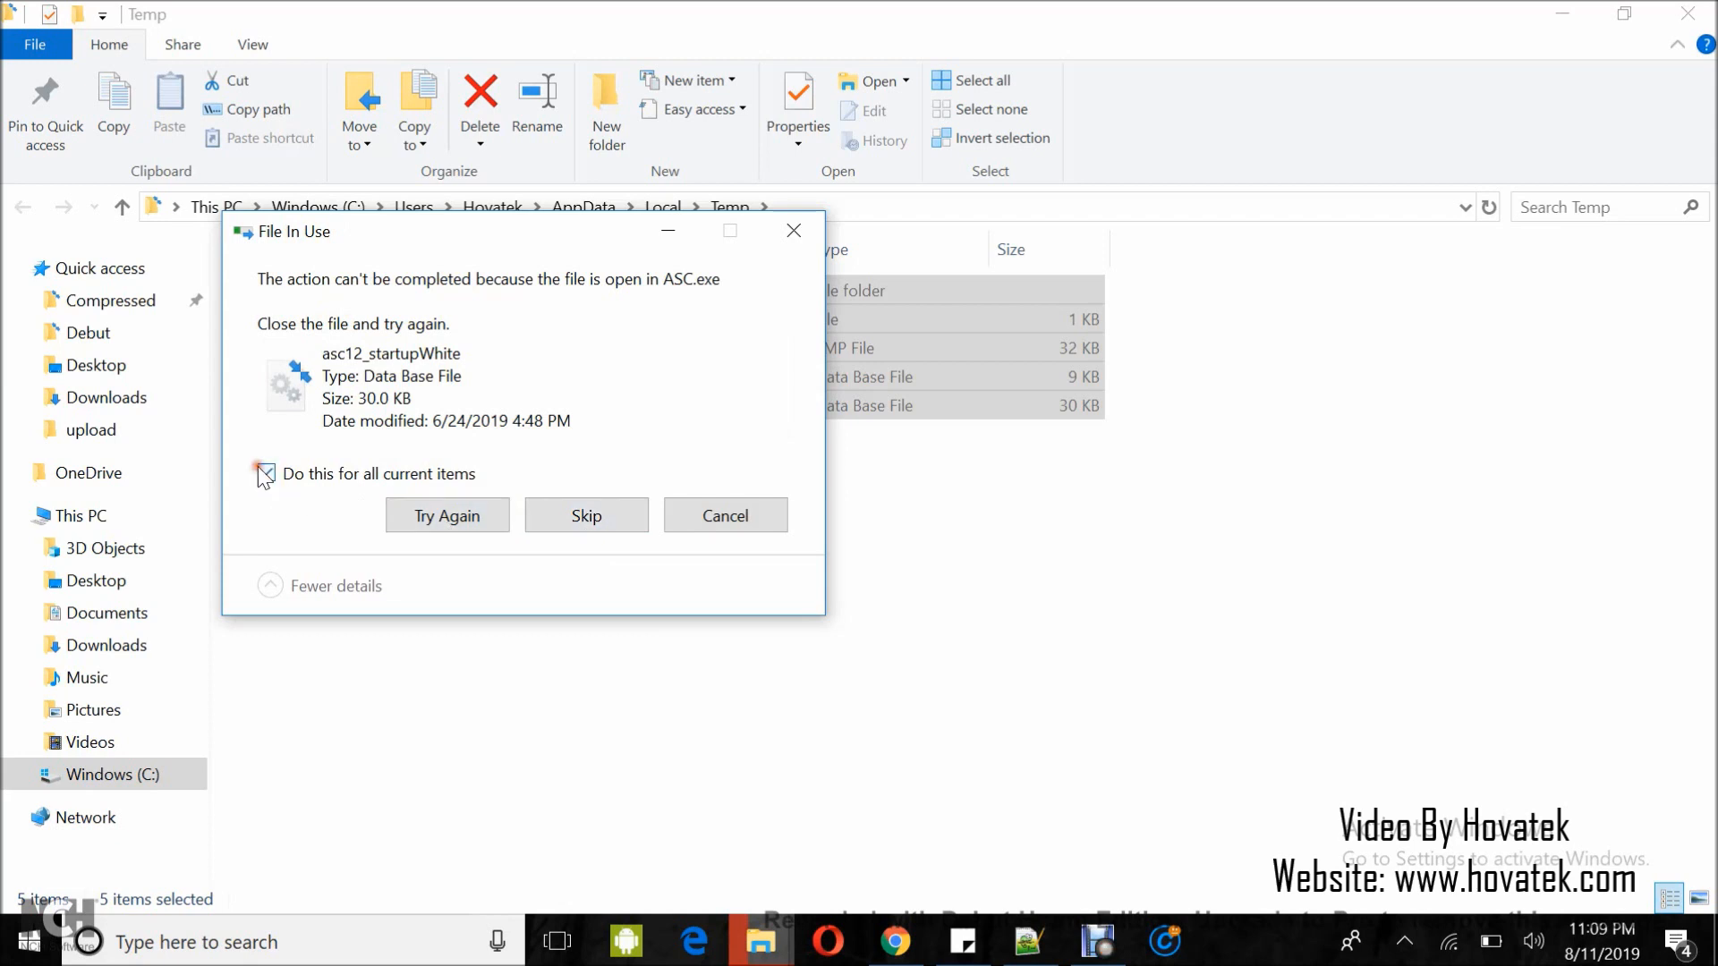
click(596, 512)
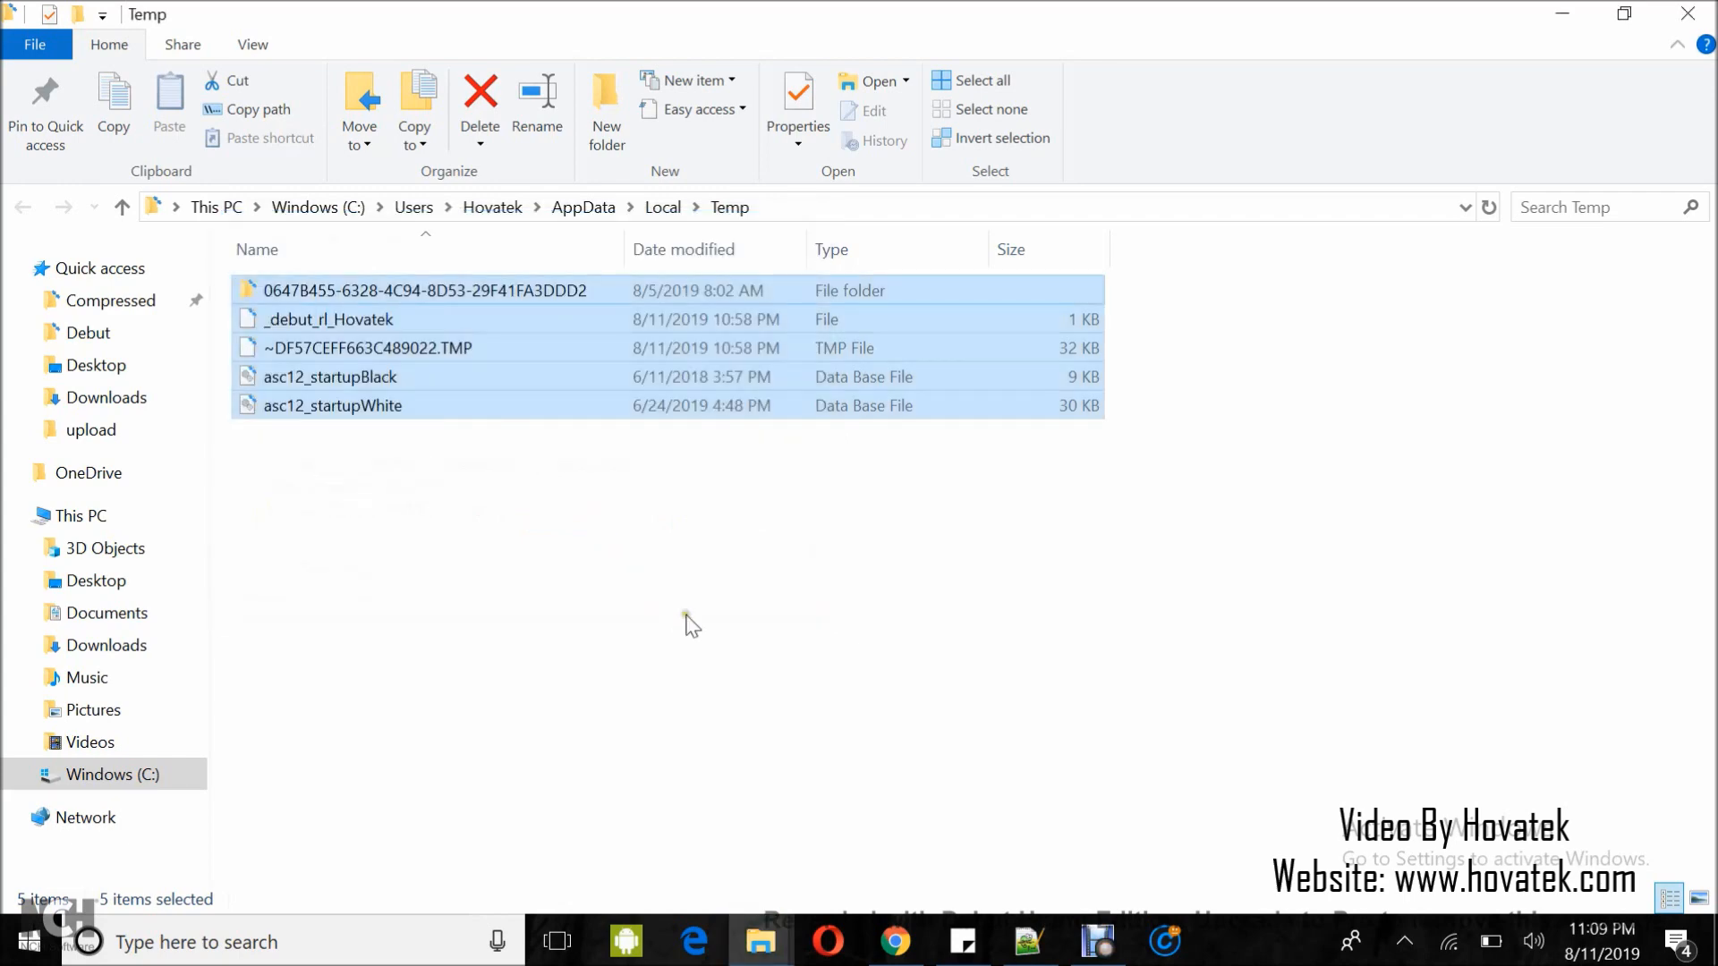
click(691, 624)
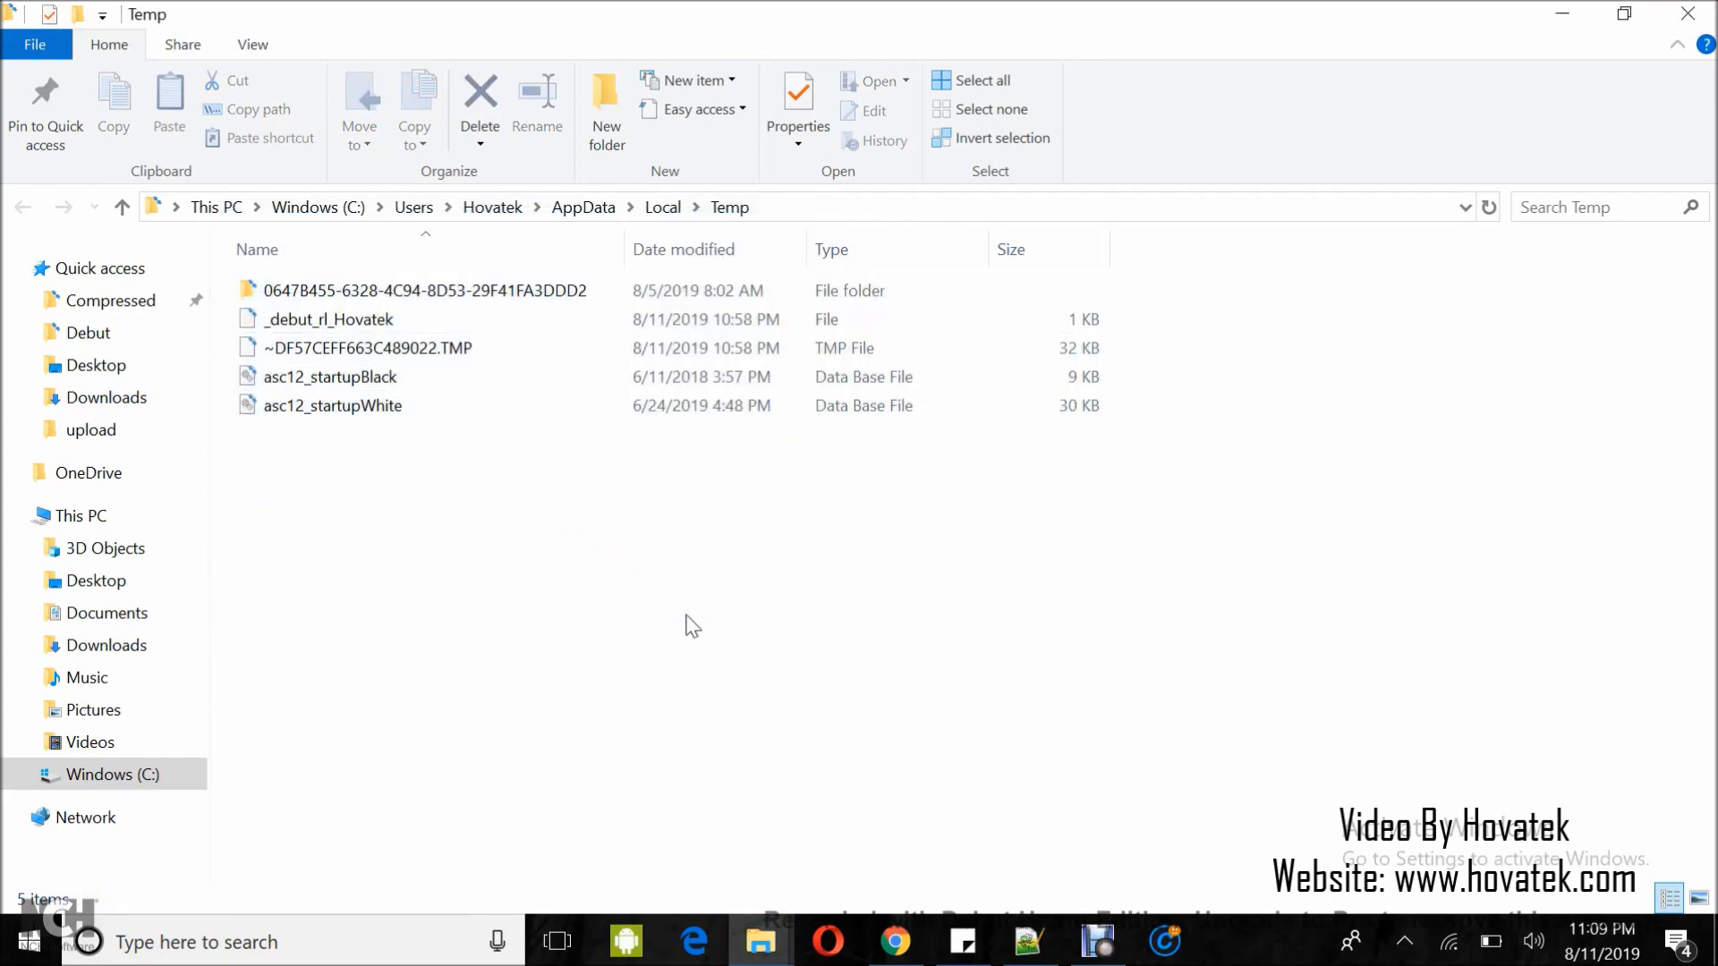
click(81, 516)
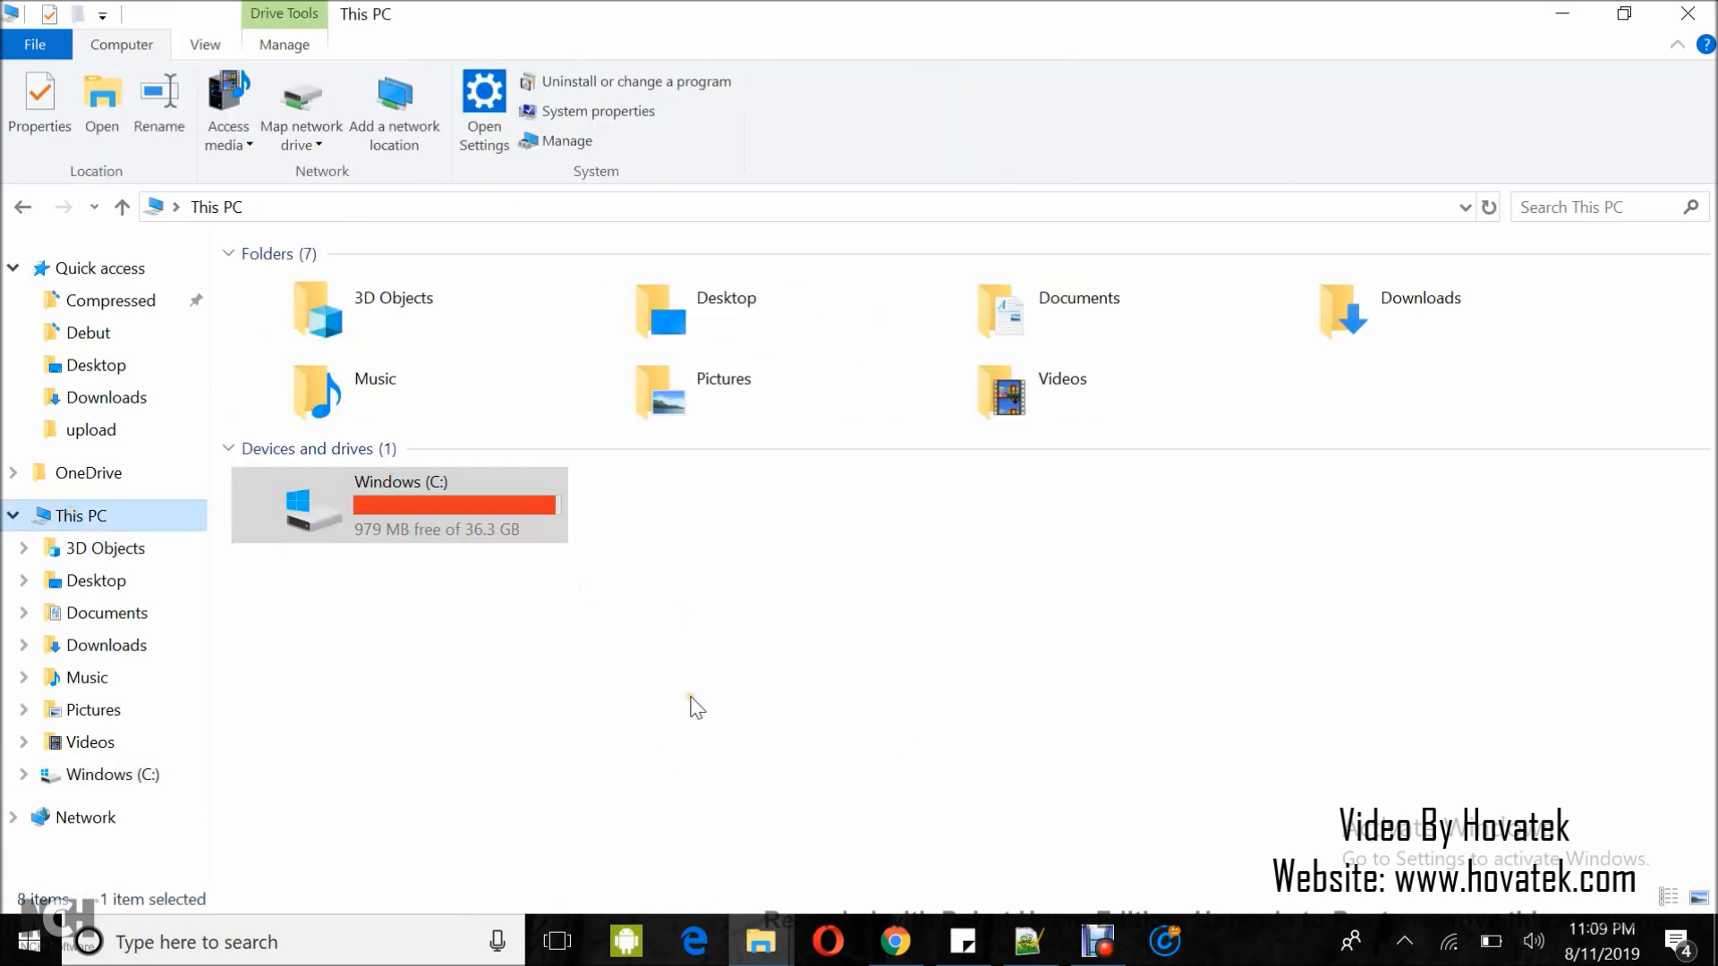
Check that Windows (C:) shows 979 MB free, then bring up the Start menu
click(663, 658)
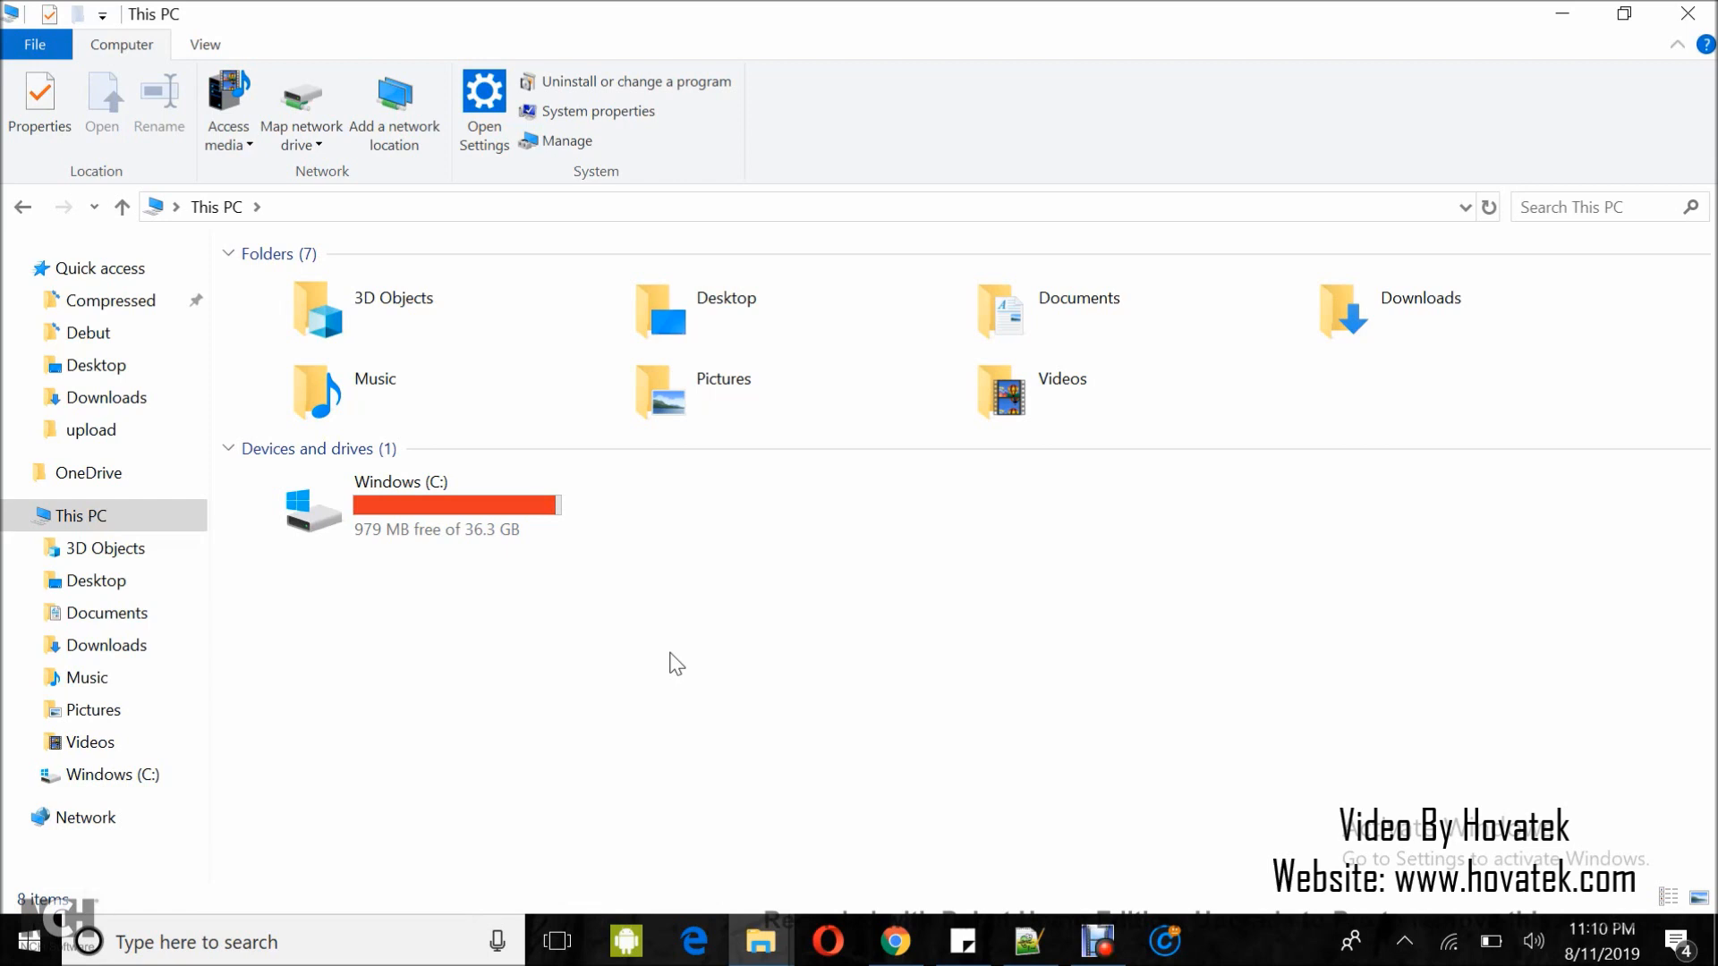
key(super)
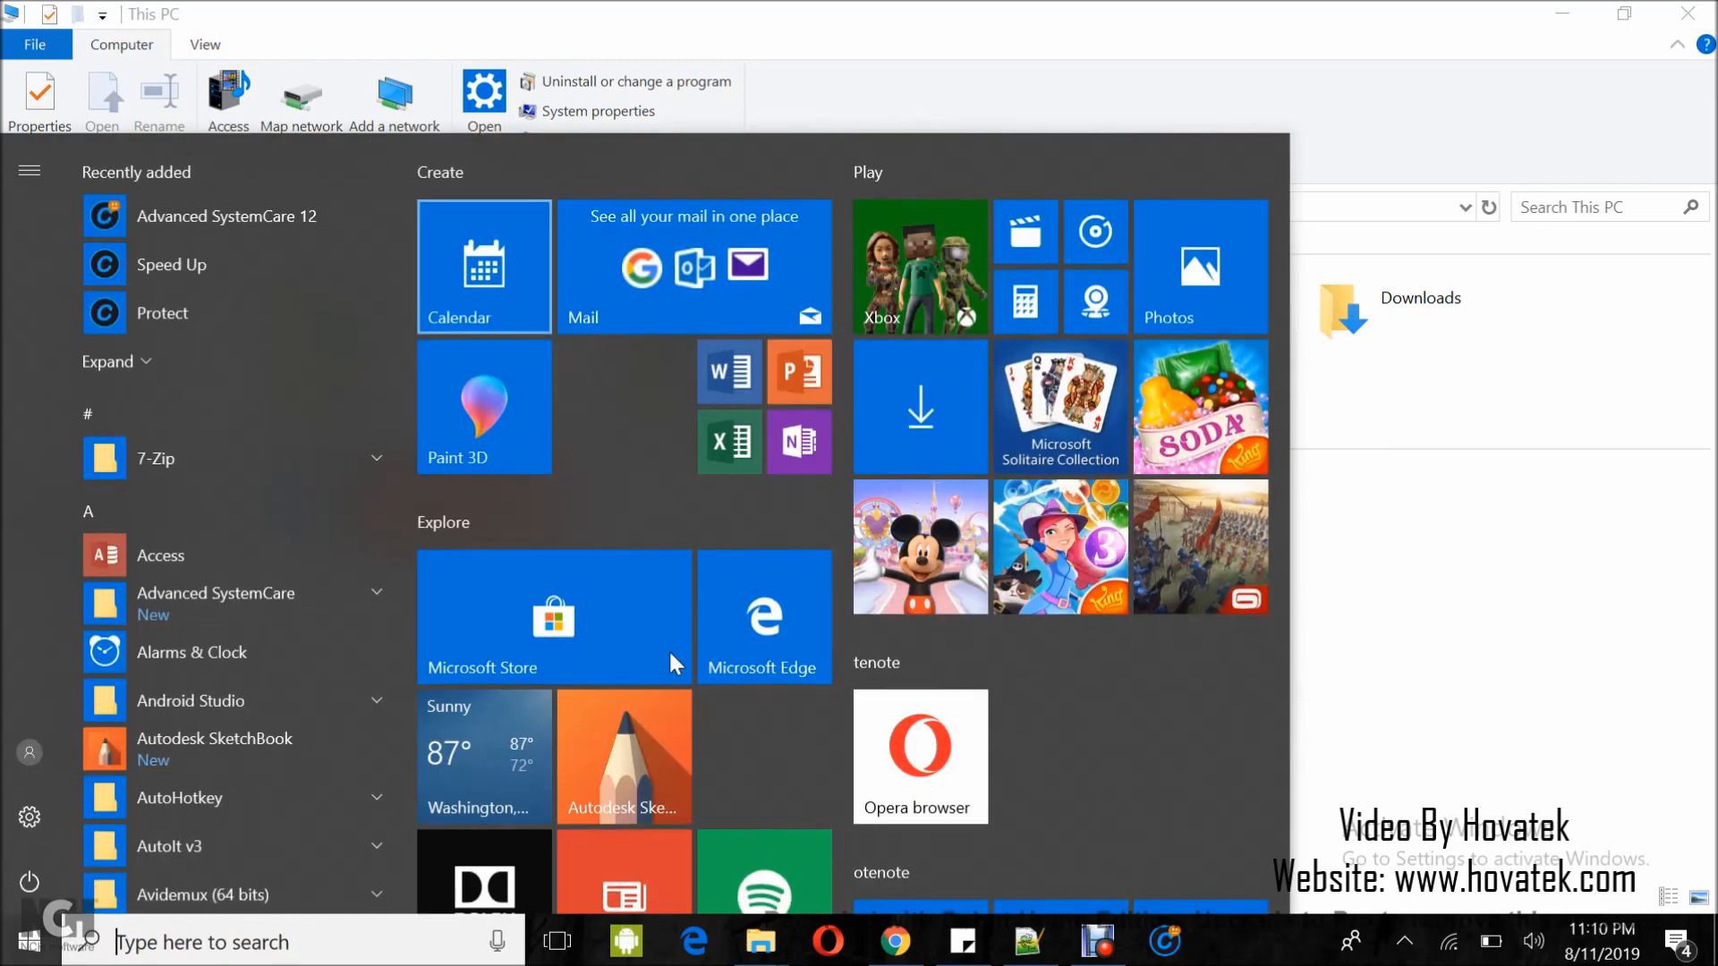
text(advn)
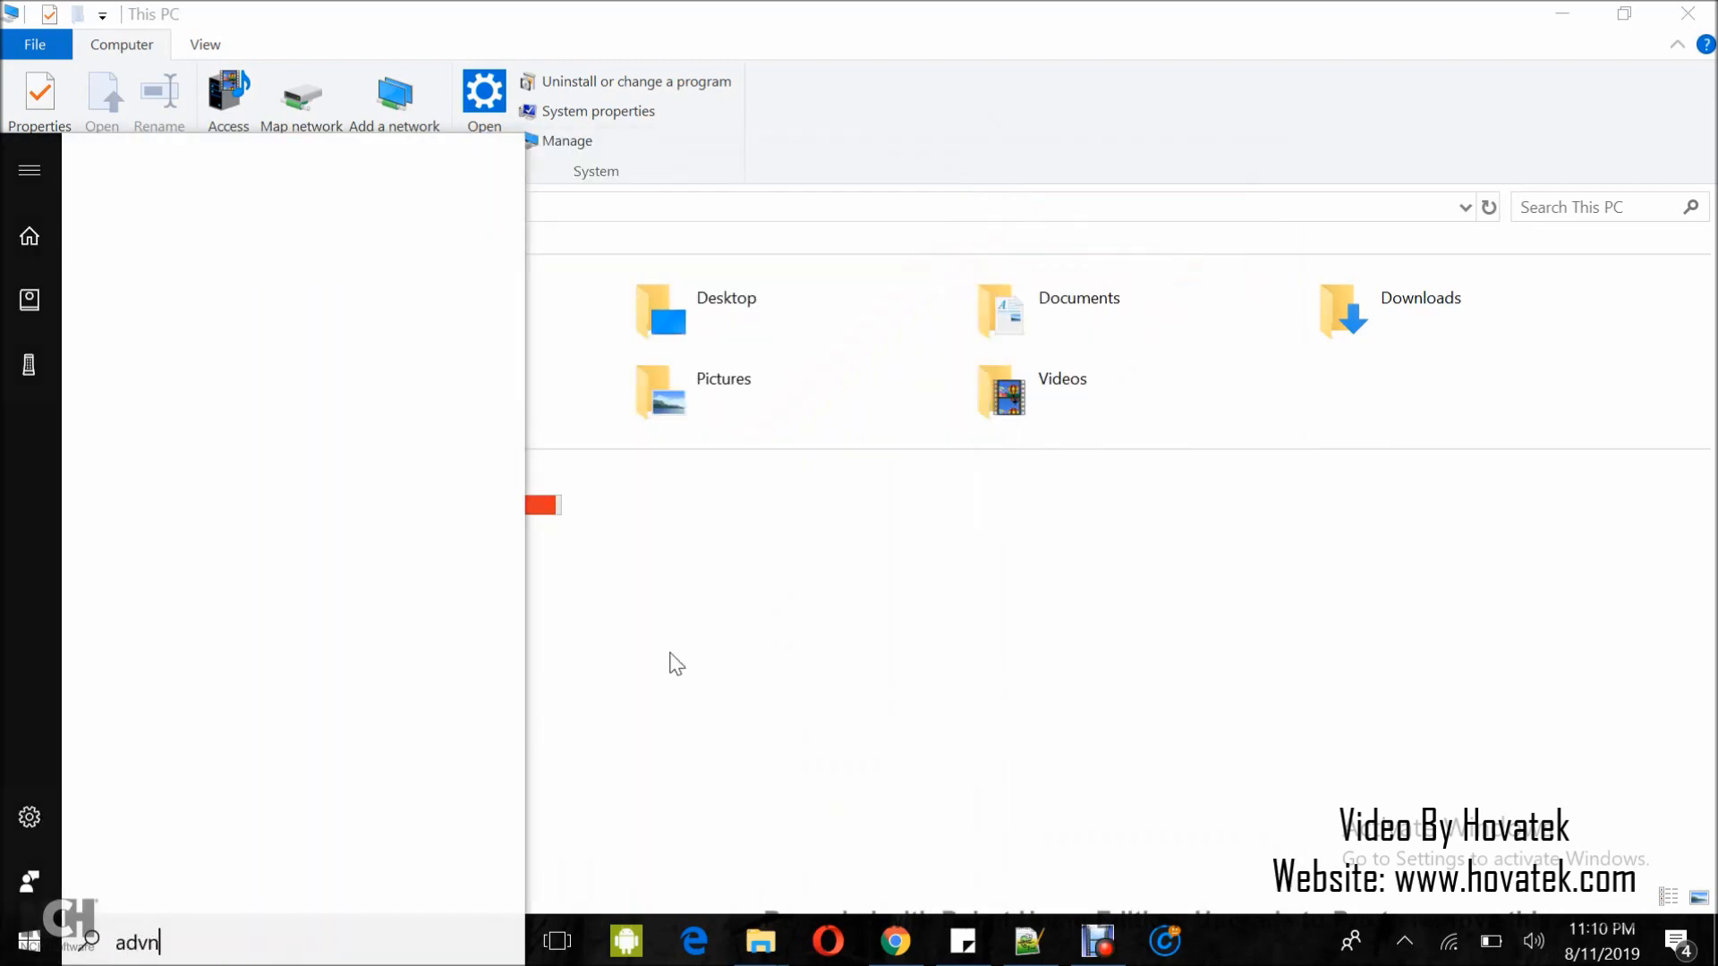
text(aced)
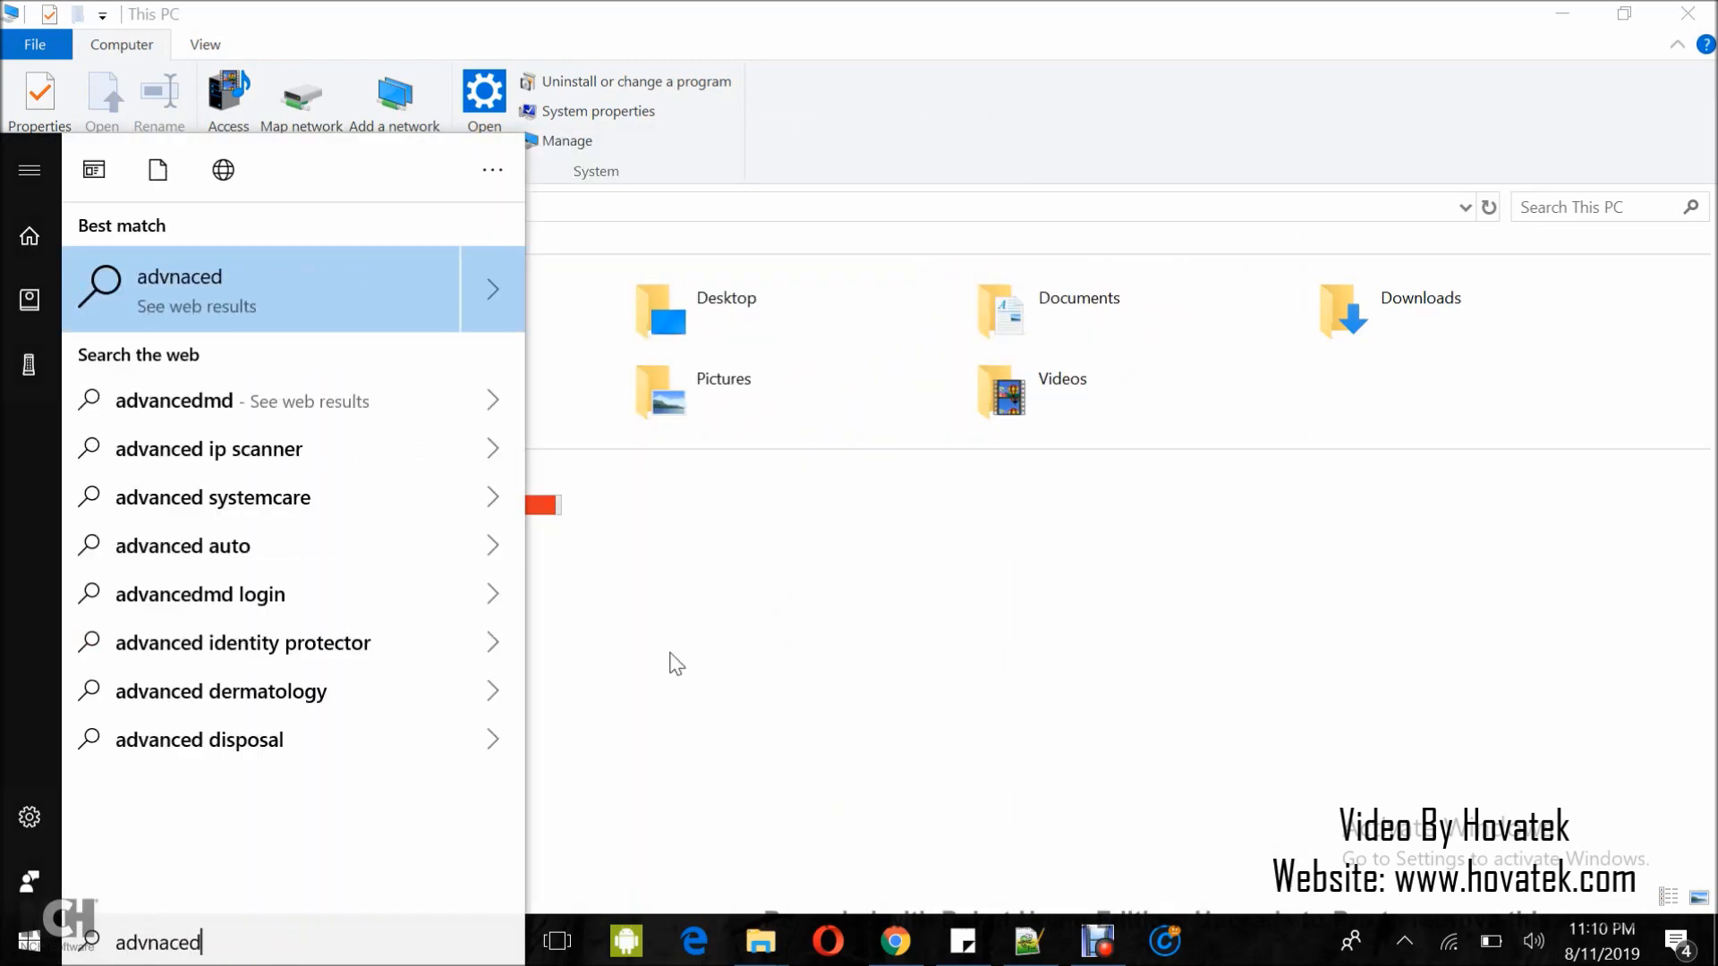
Correct the Start search text and launch Advanced SystemCare 12
key(BackSpace)
key(BackSpace)
key(BackSpace)
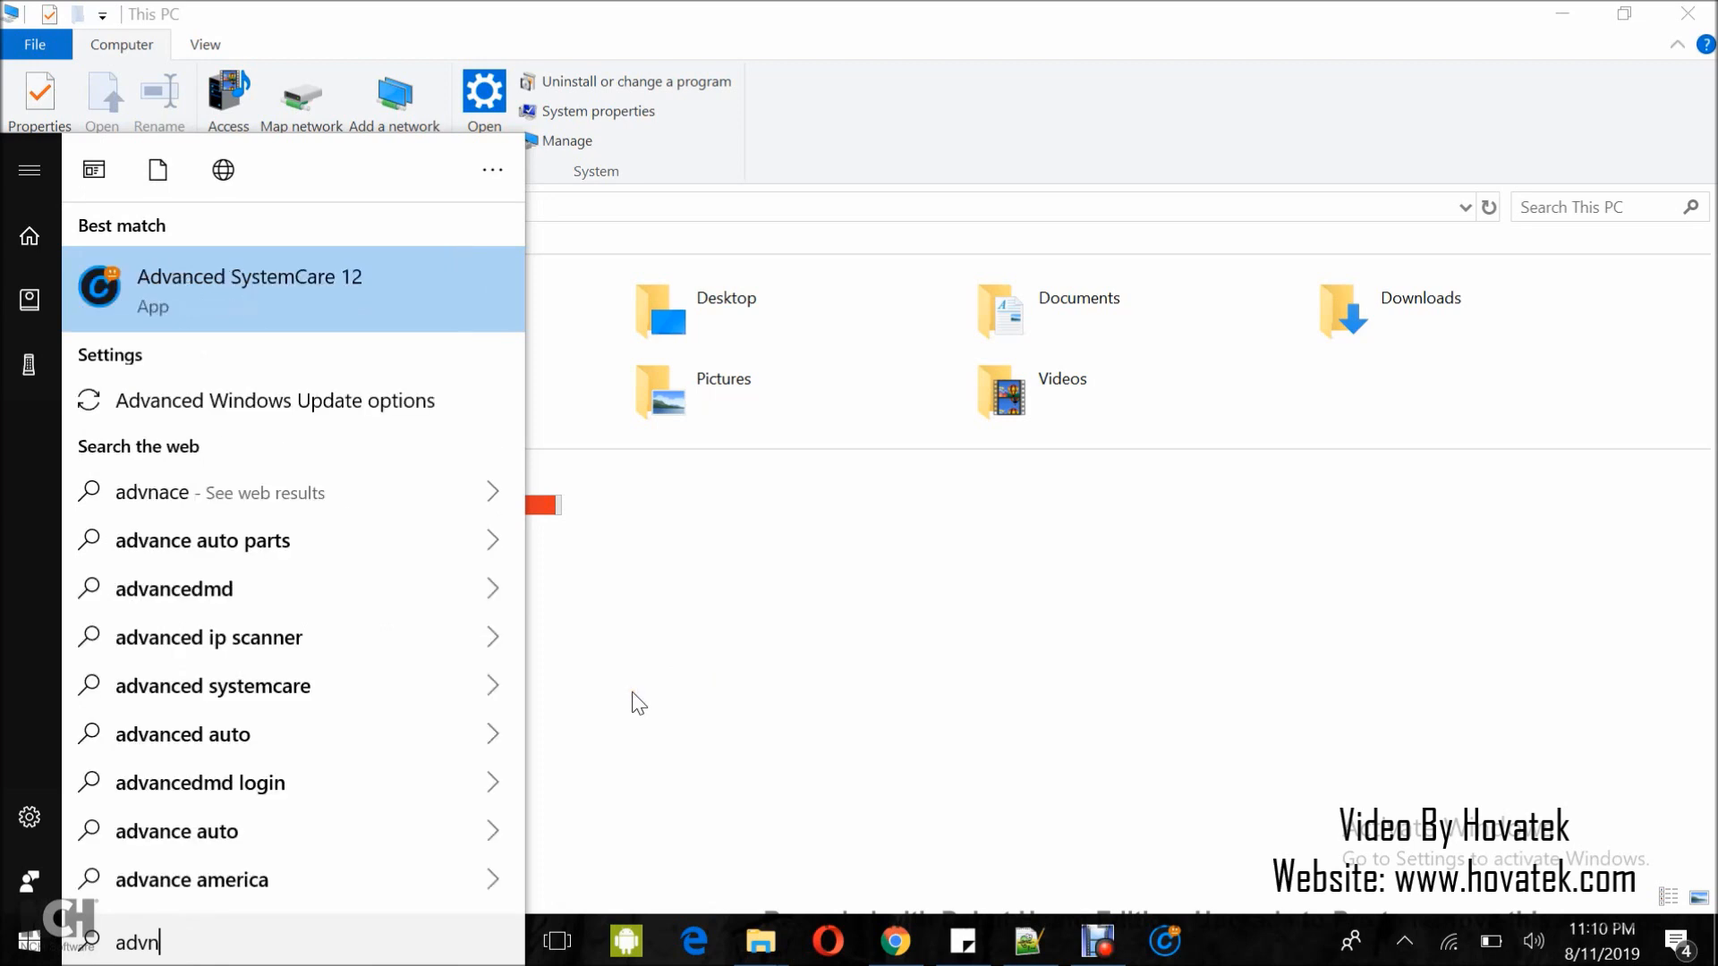
key(BackSpace)
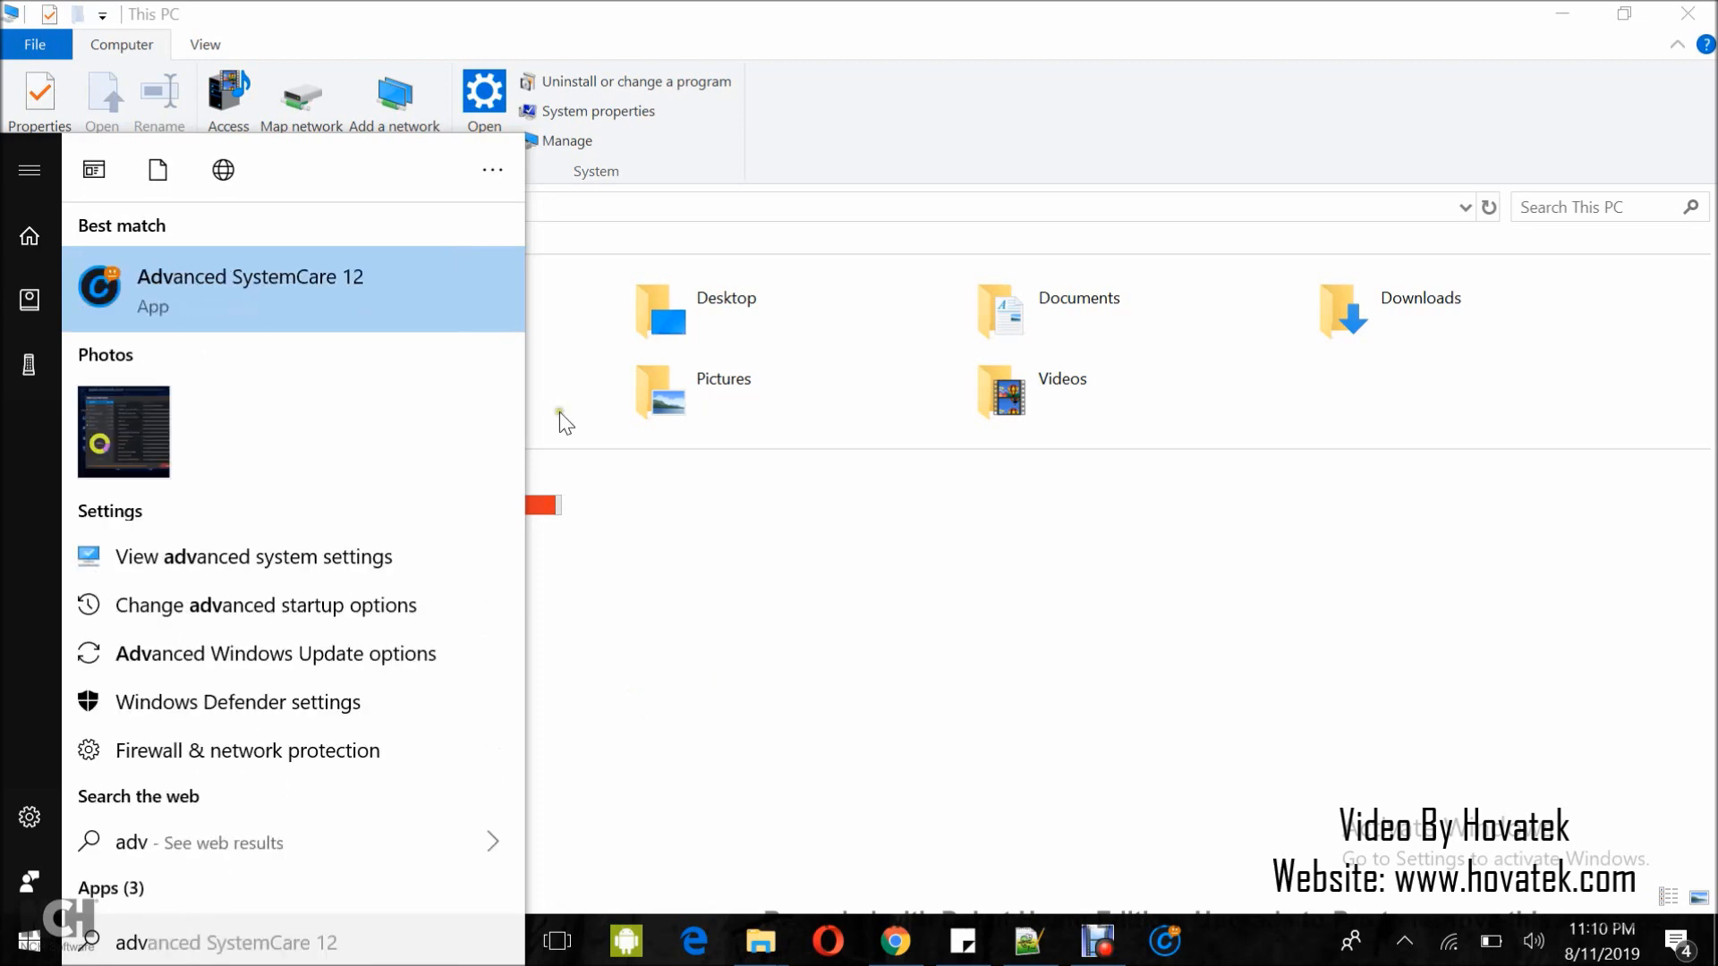
click(236, 286)
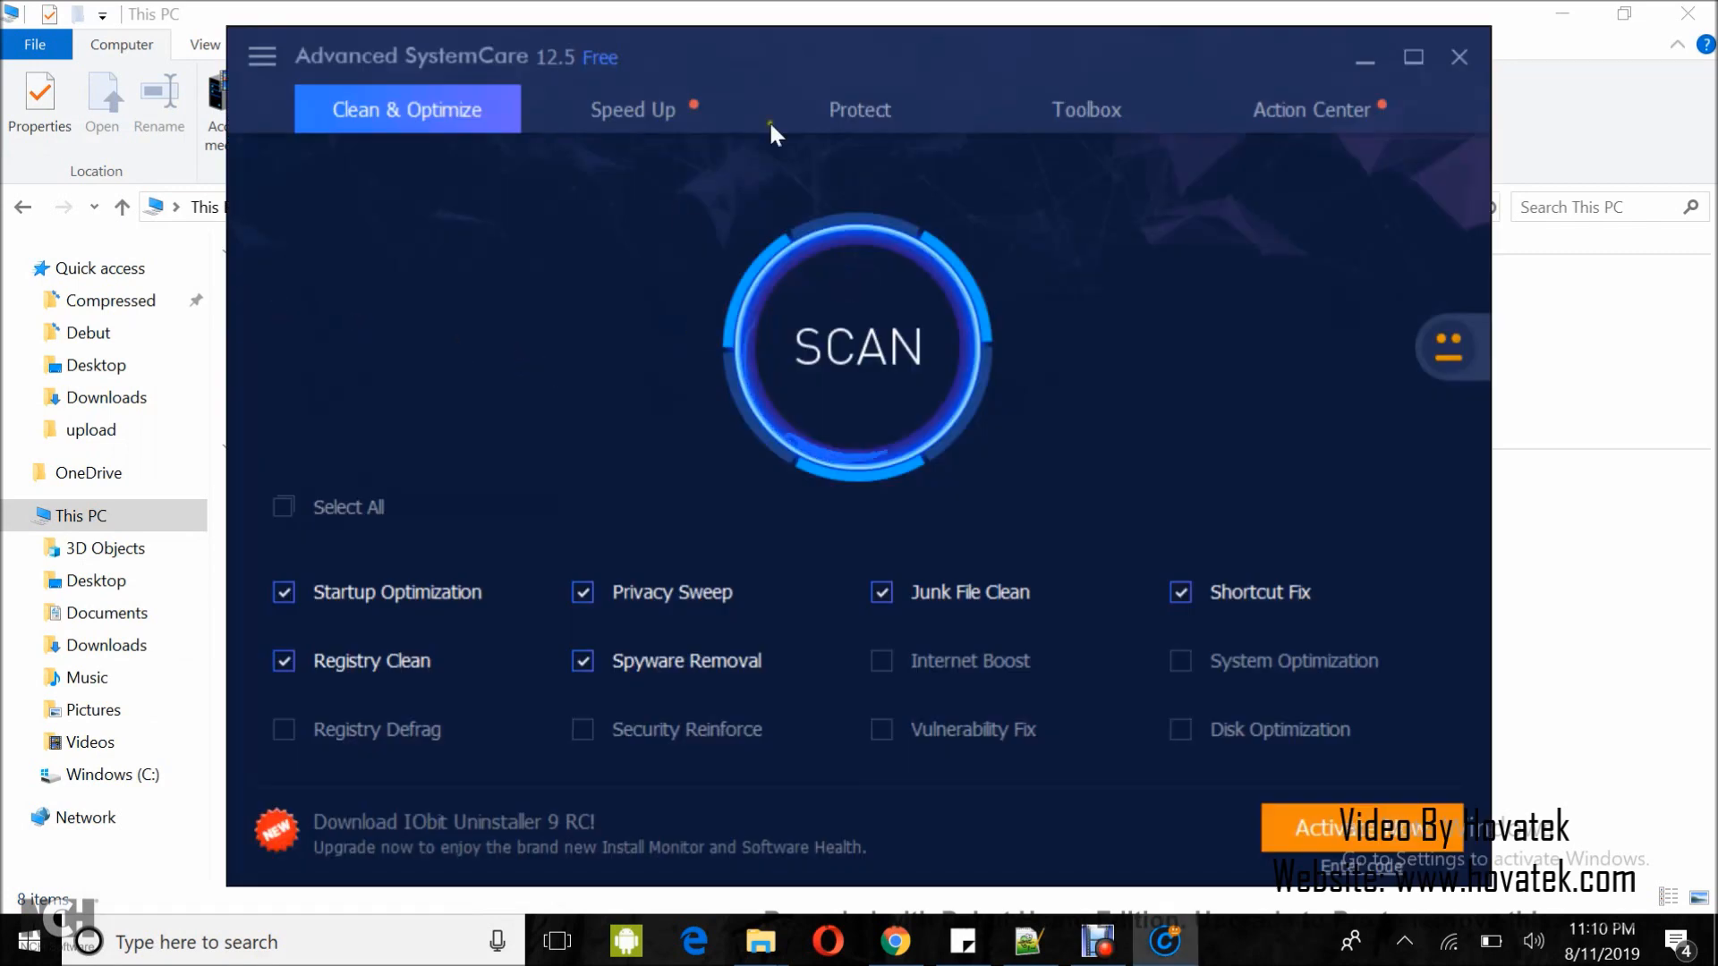
Launch Large File Finder from the Toolbox's System Clean utilities
click(1075, 118)
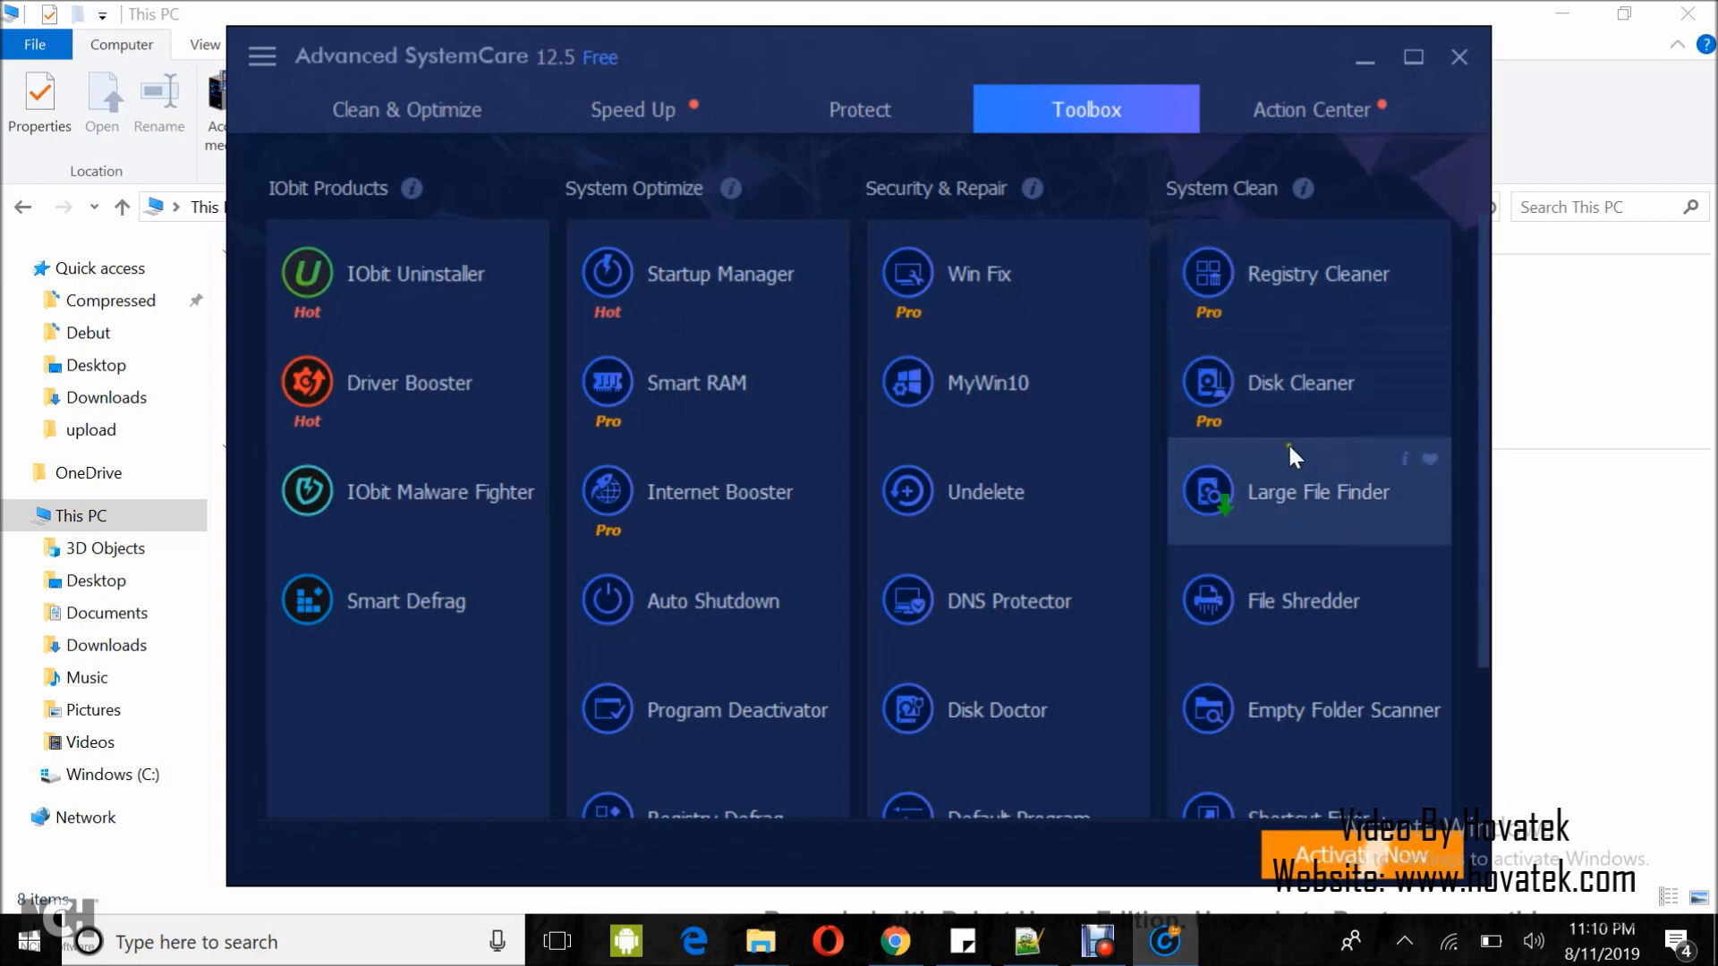
scroll(1286, 443, down, 4)
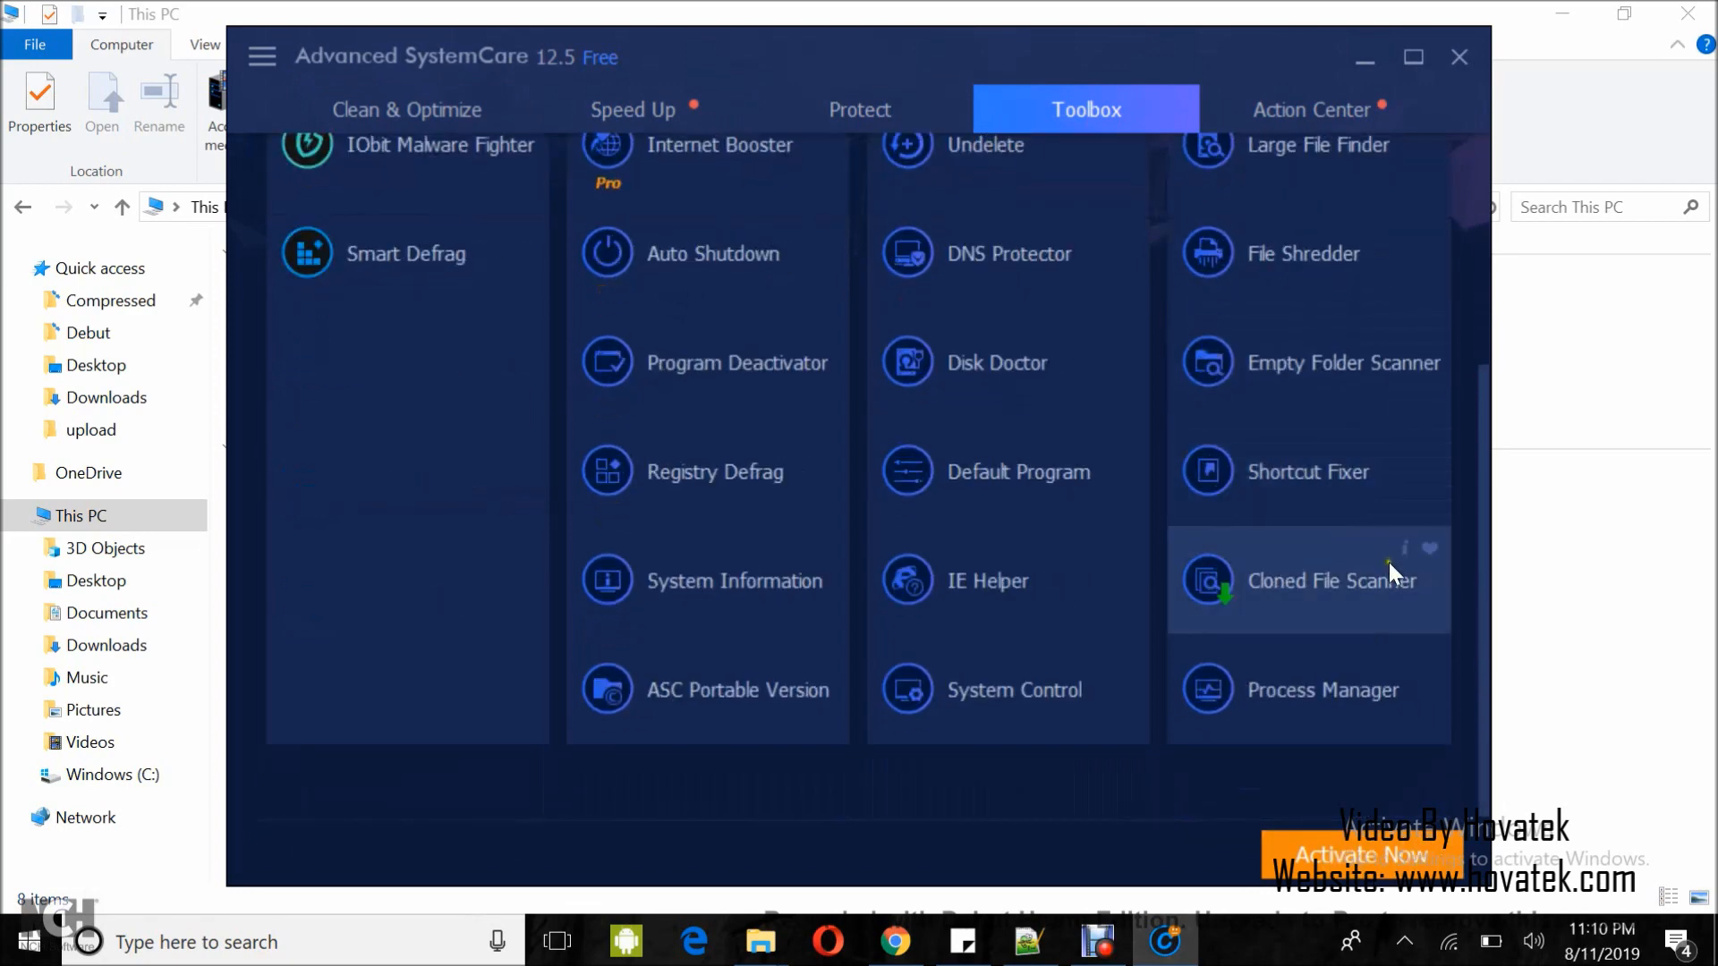
scroll(1371, 421, up, 2)
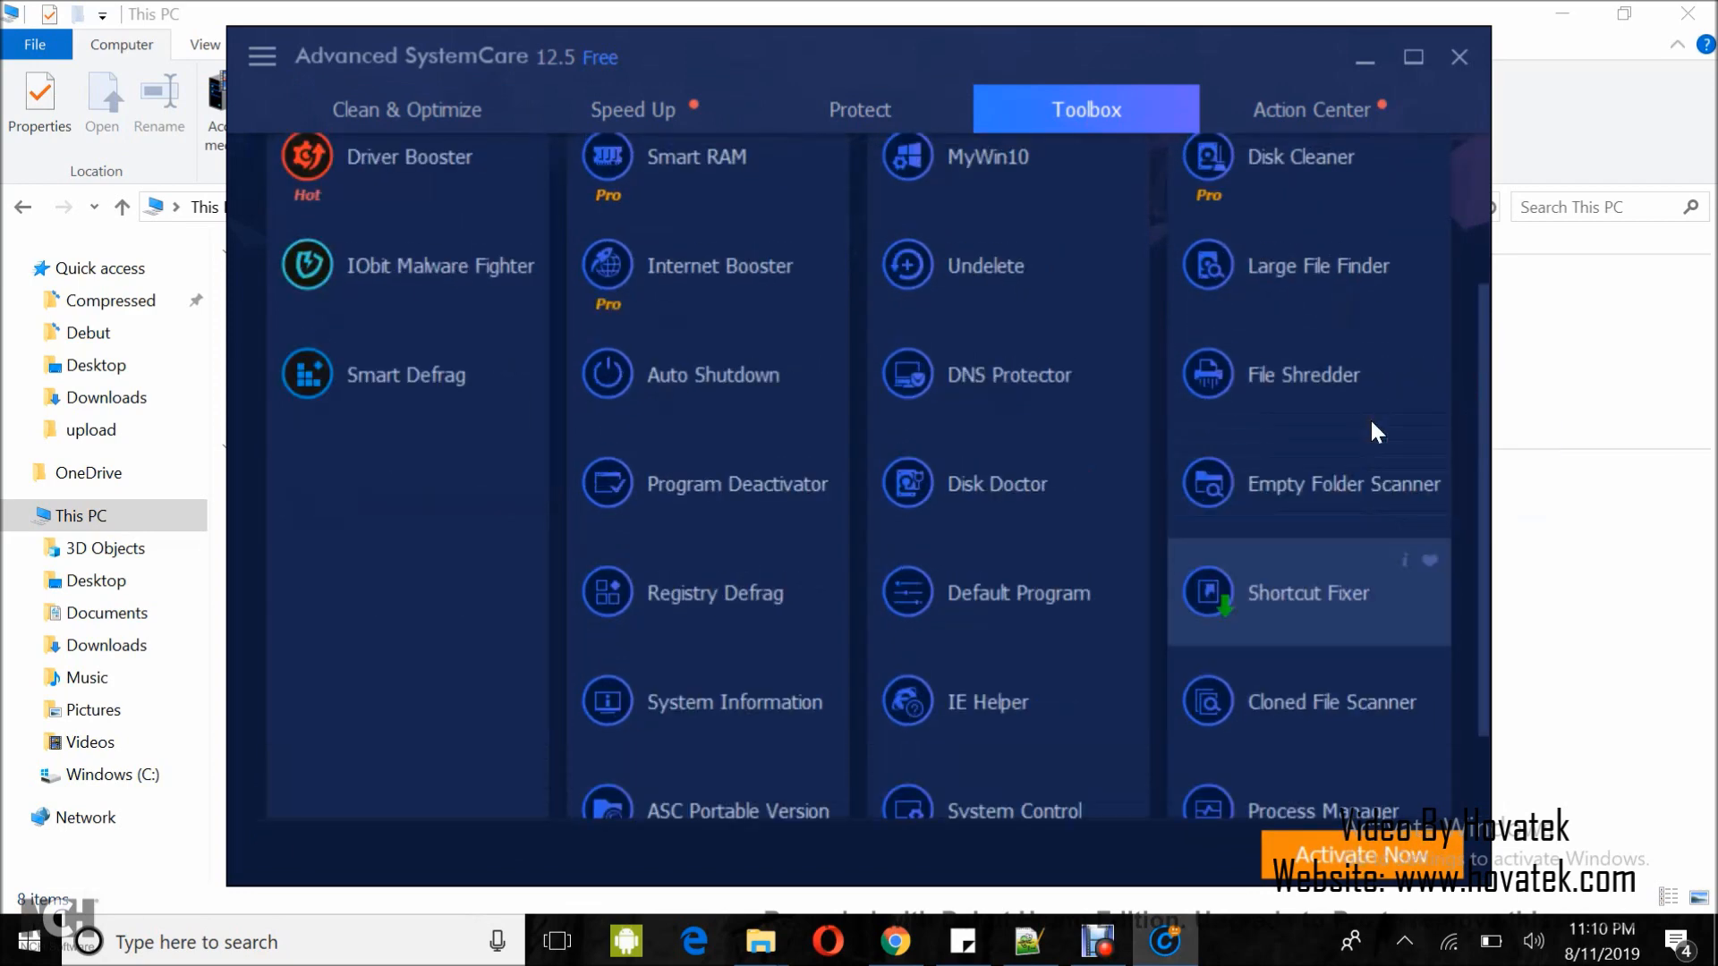
click(1292, 273)
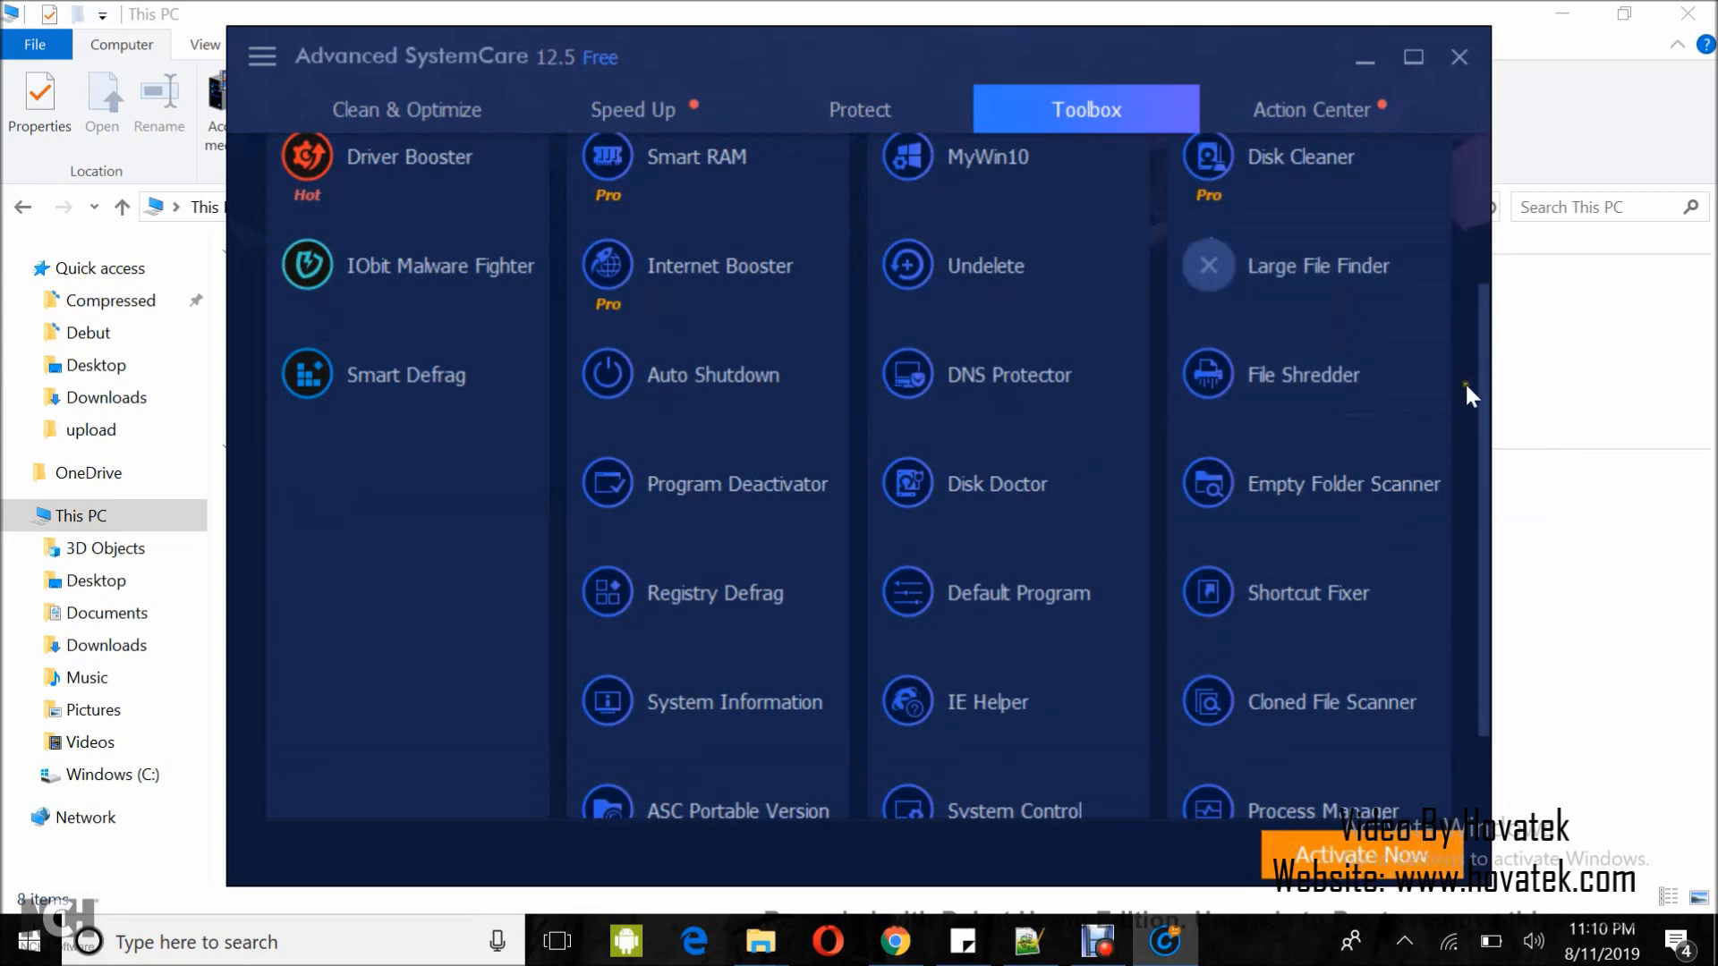
drag(1486, 421, 1485, 342)
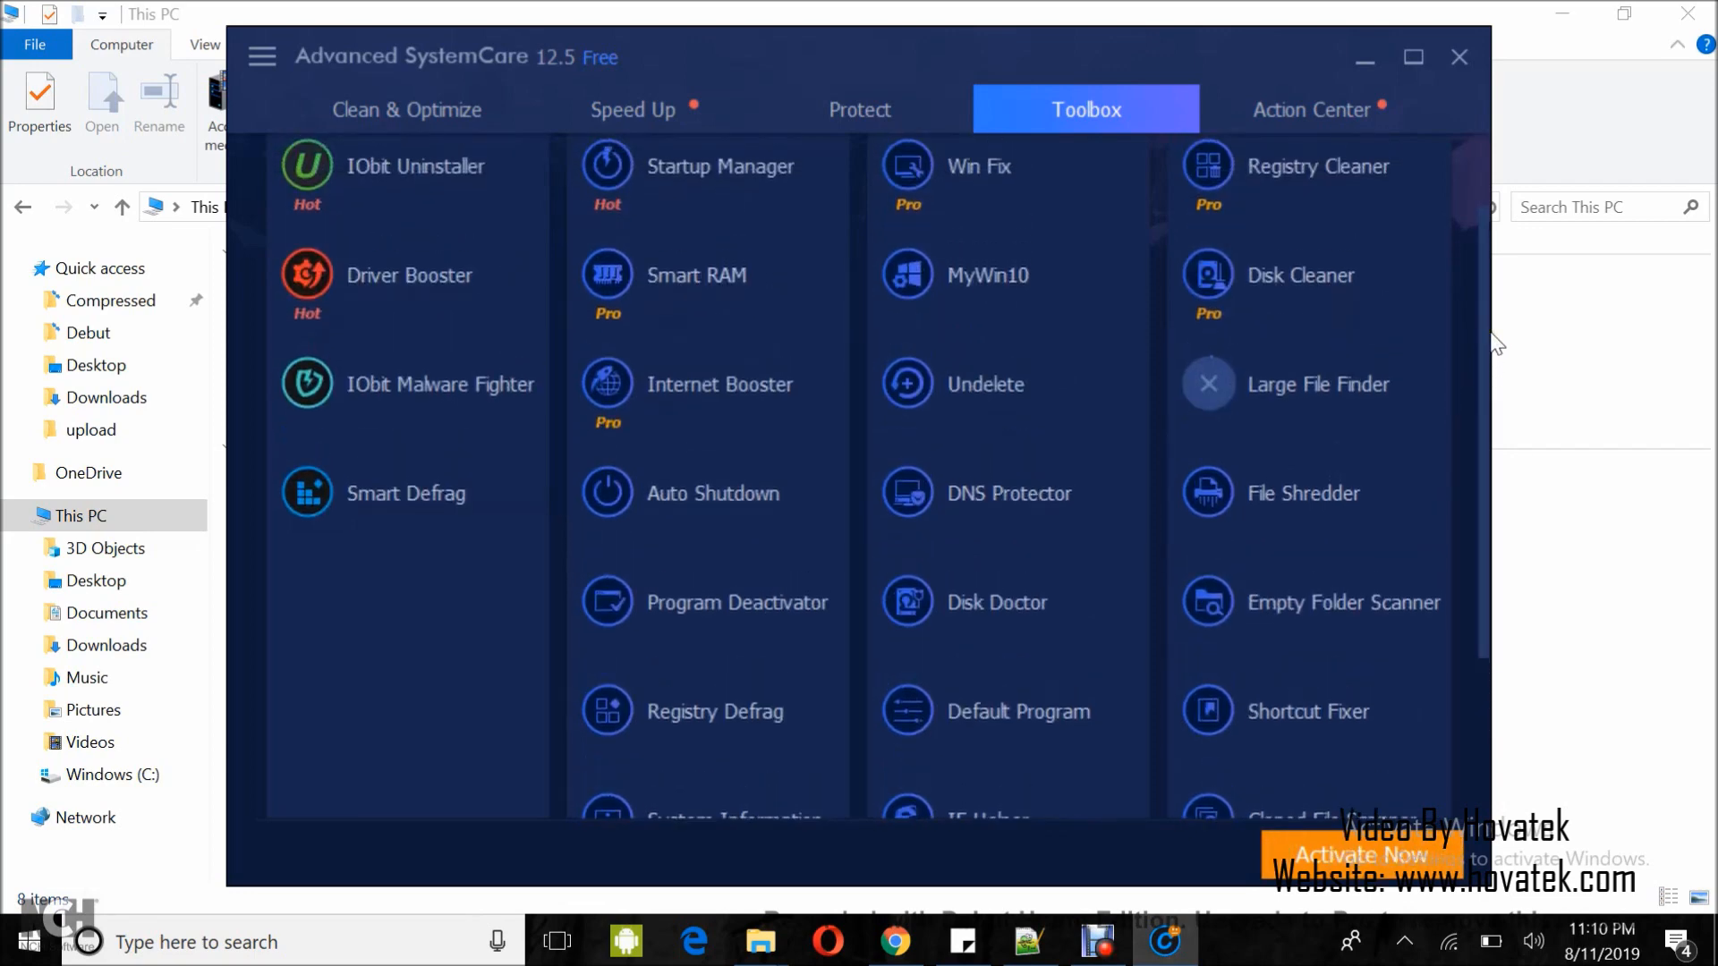
click(1459, 423)
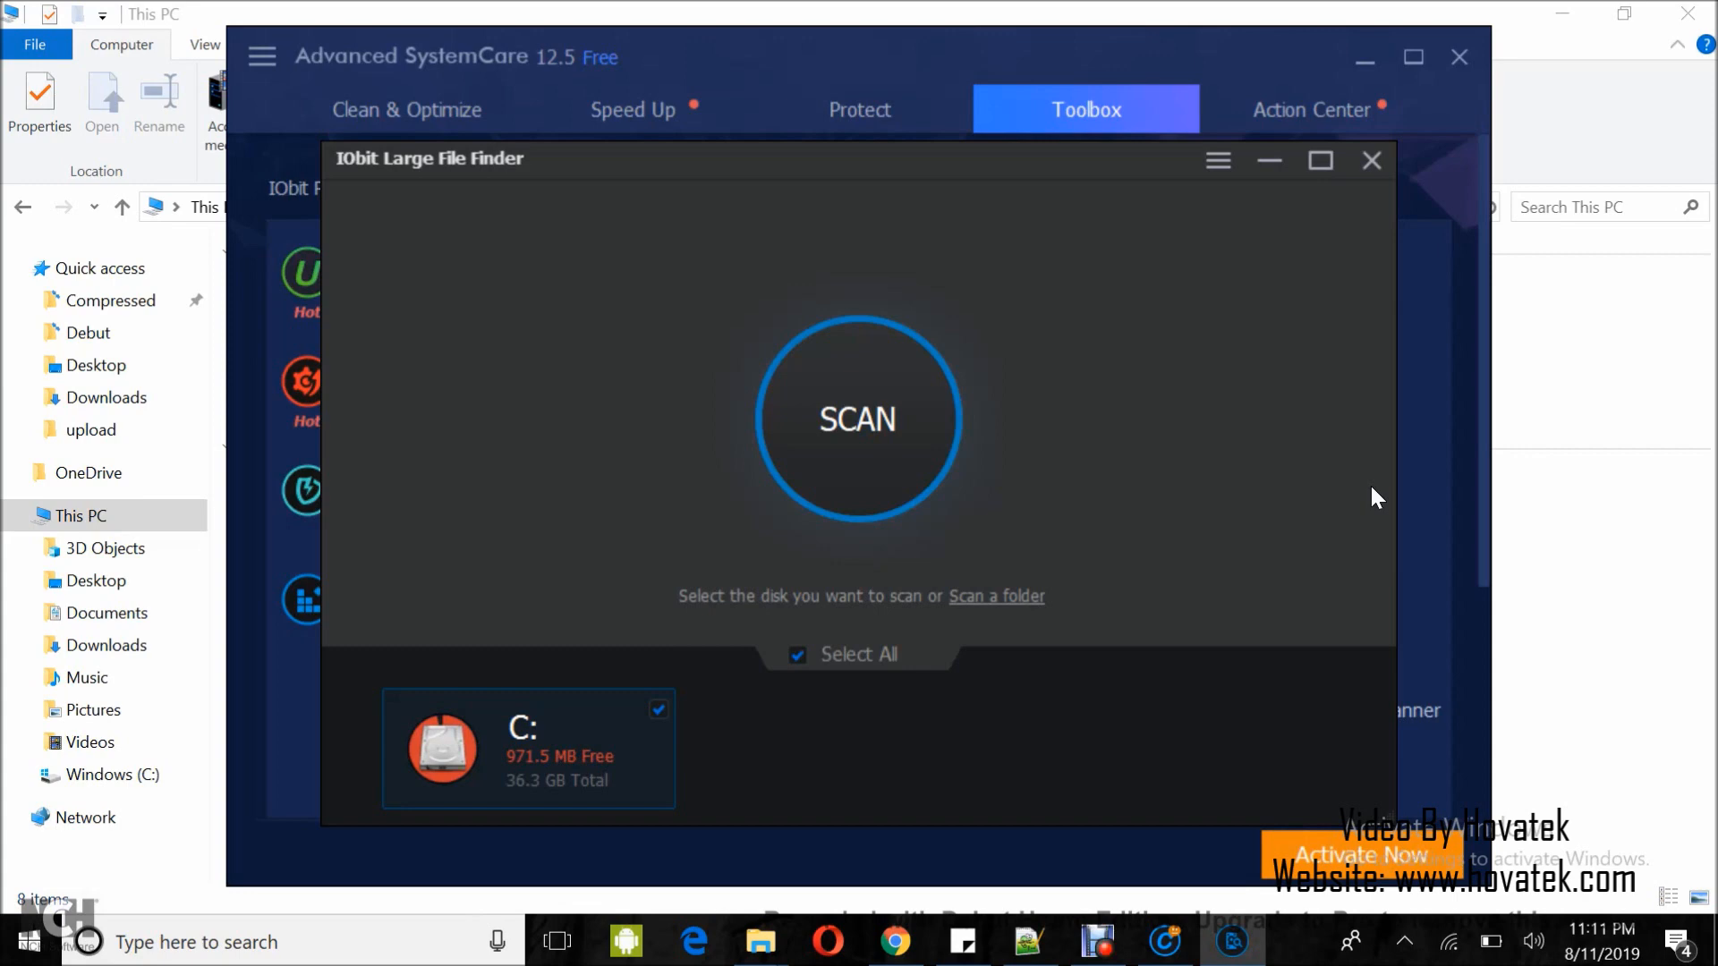
Scan drive C: for large files, finding 15.9 GB in total
click(861, 425)
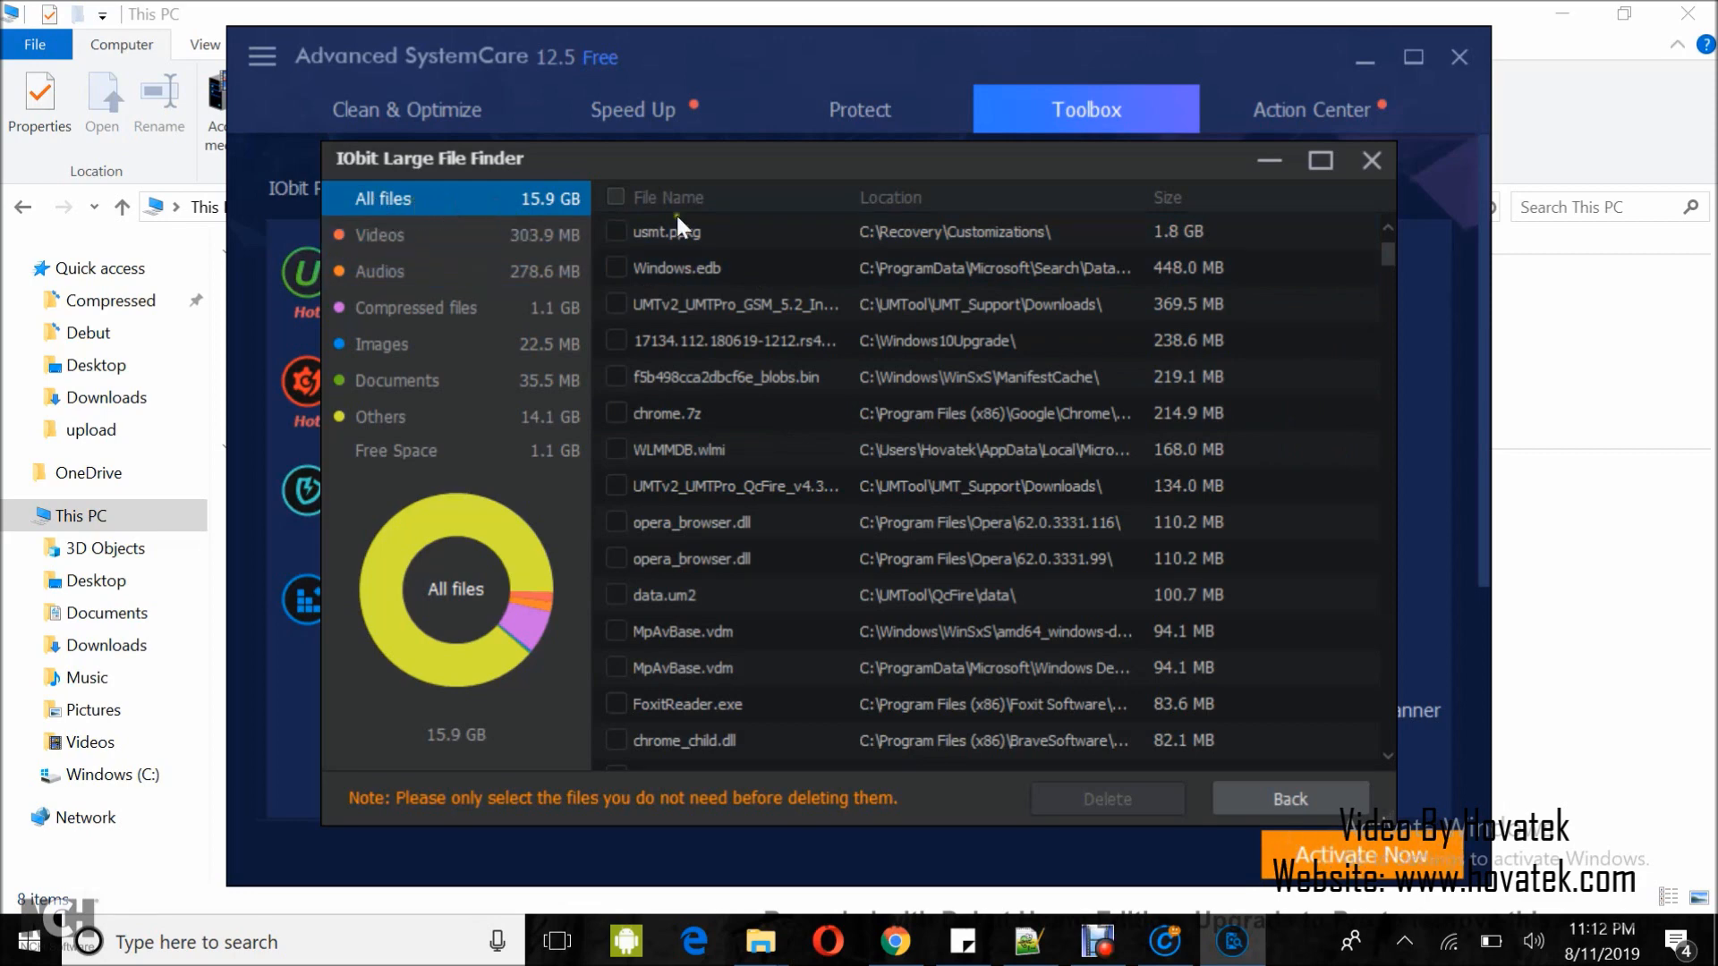
Sort the found files by size and filter to the Others category
click(1164, 205)
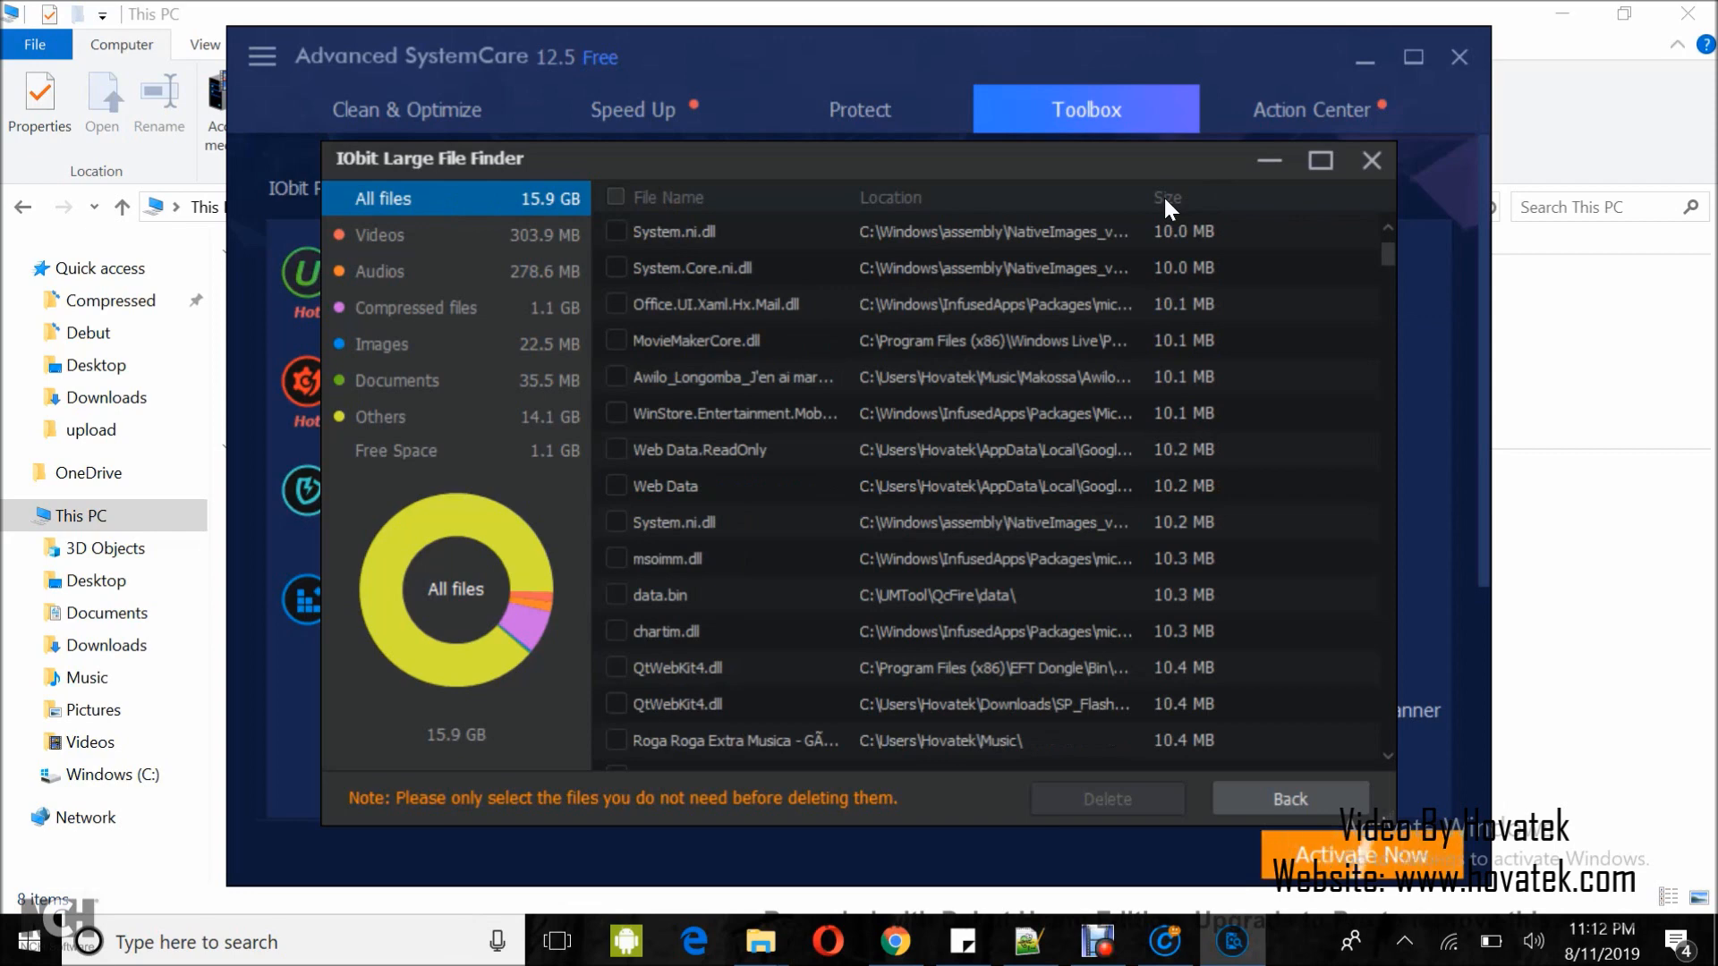
click(1164, 201)
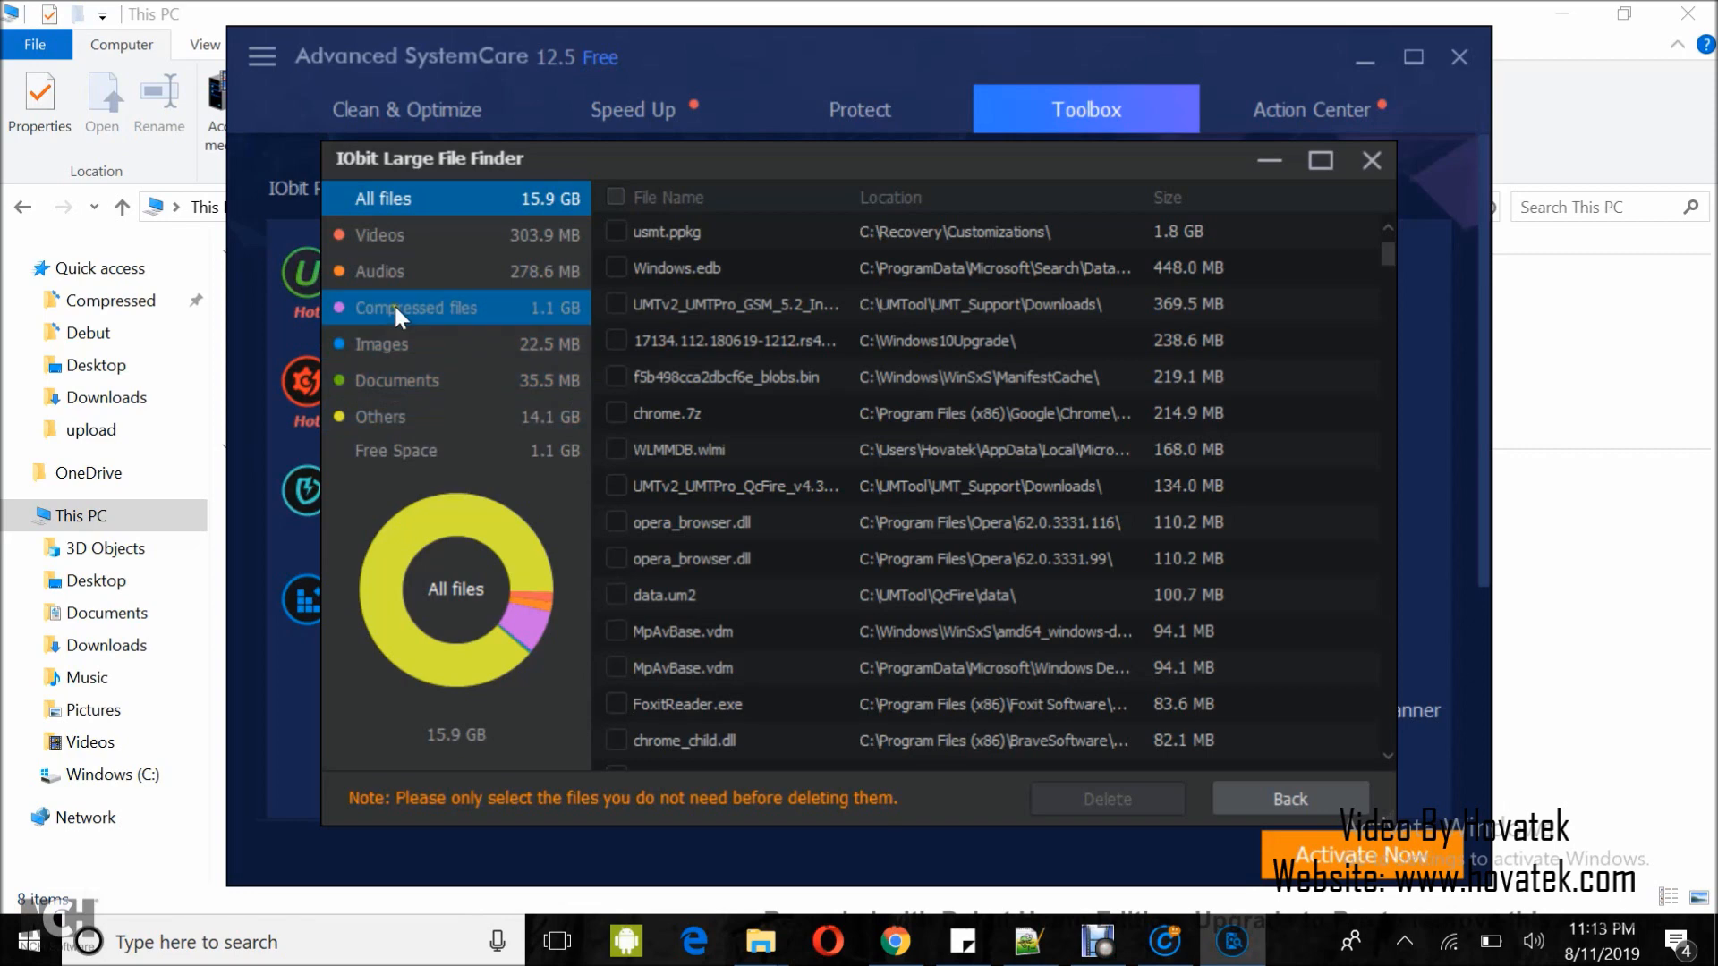
click(395, 415)
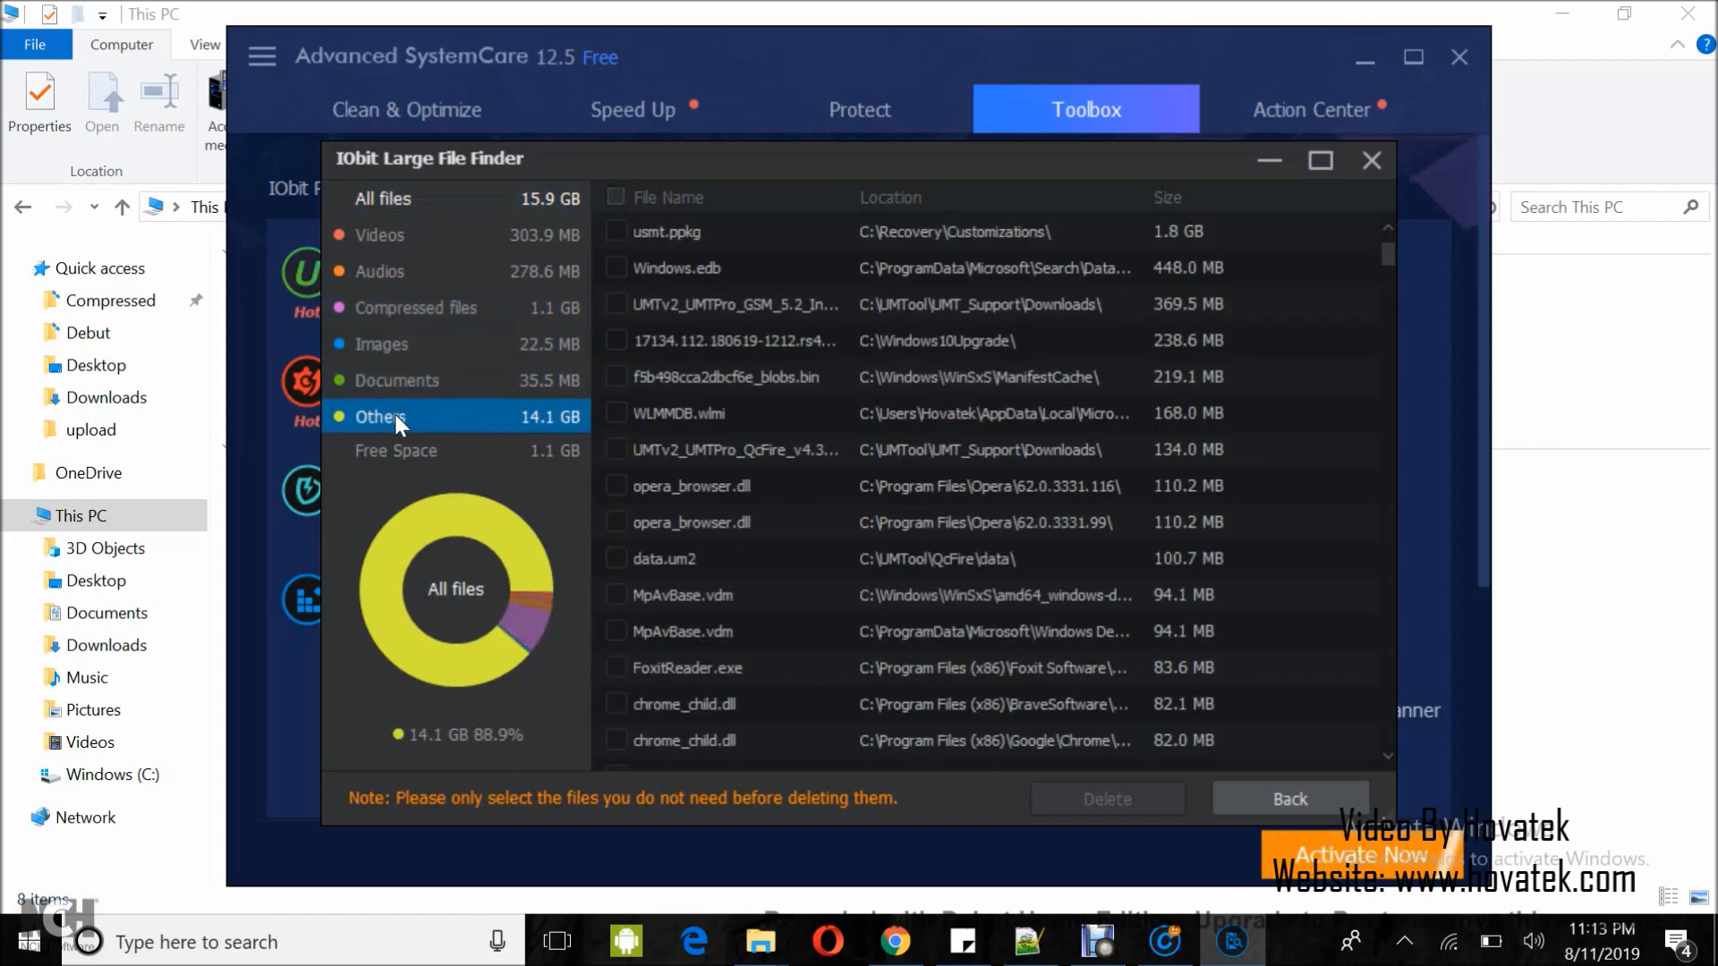
click(1183, 198)
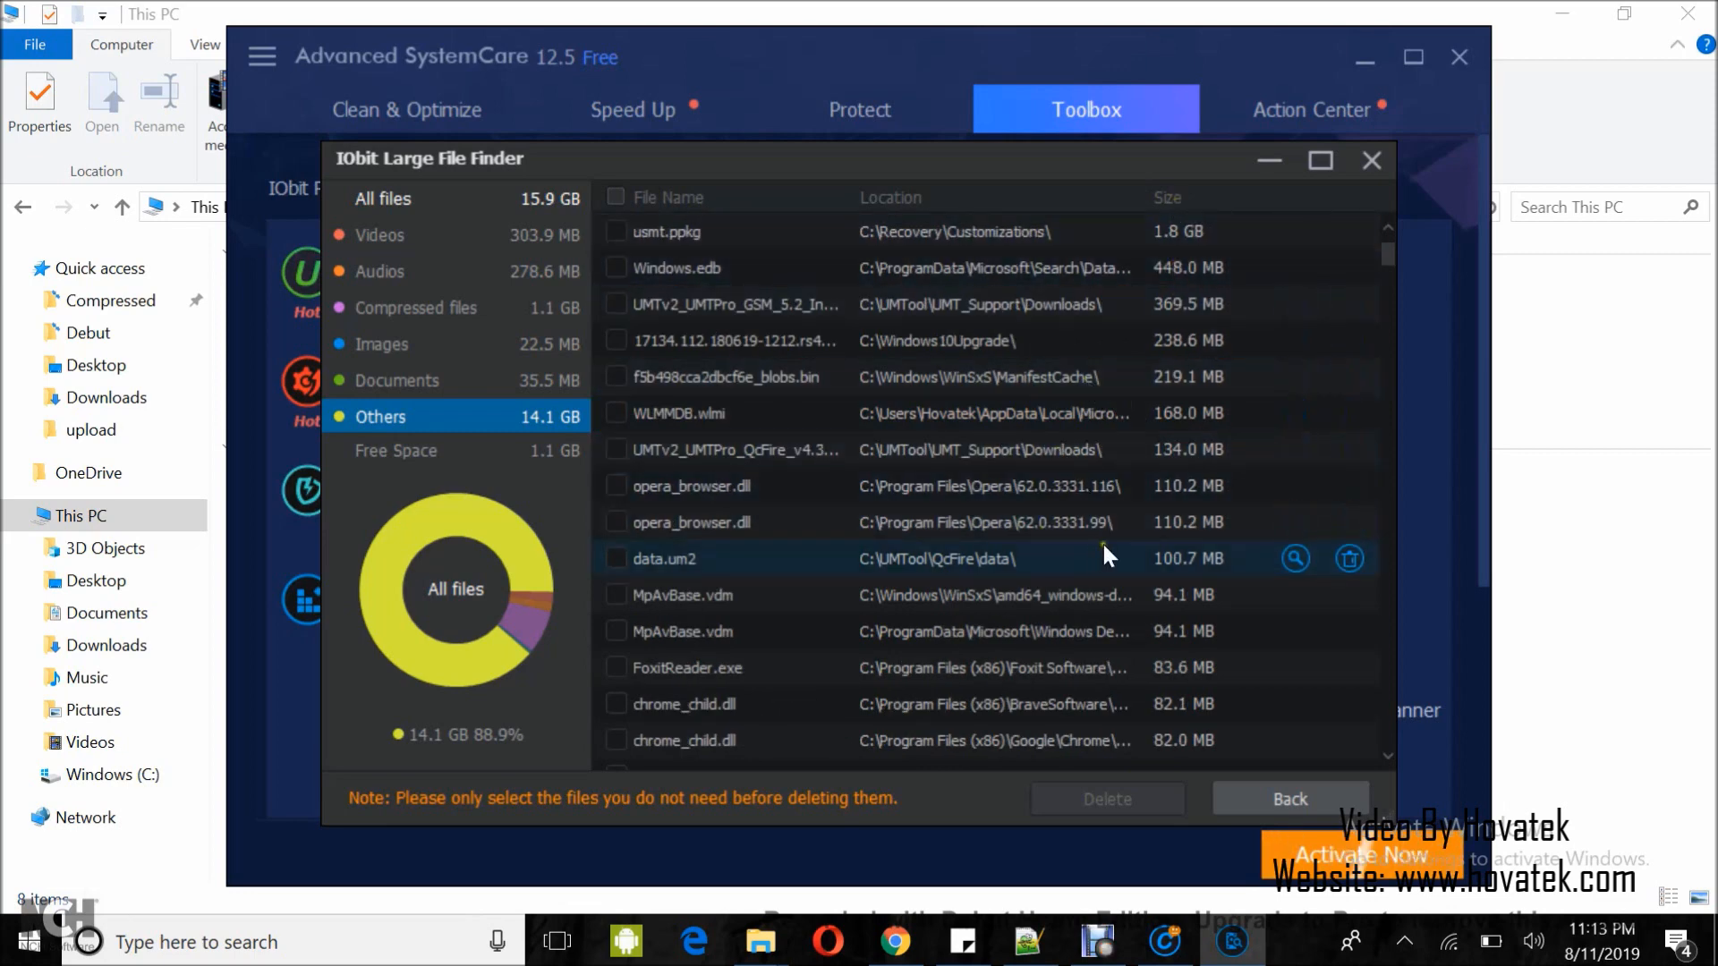
Close Large File Finder and Advanced SystemCare, returning to This PC
click(1378, 164)
click(1366, 58)
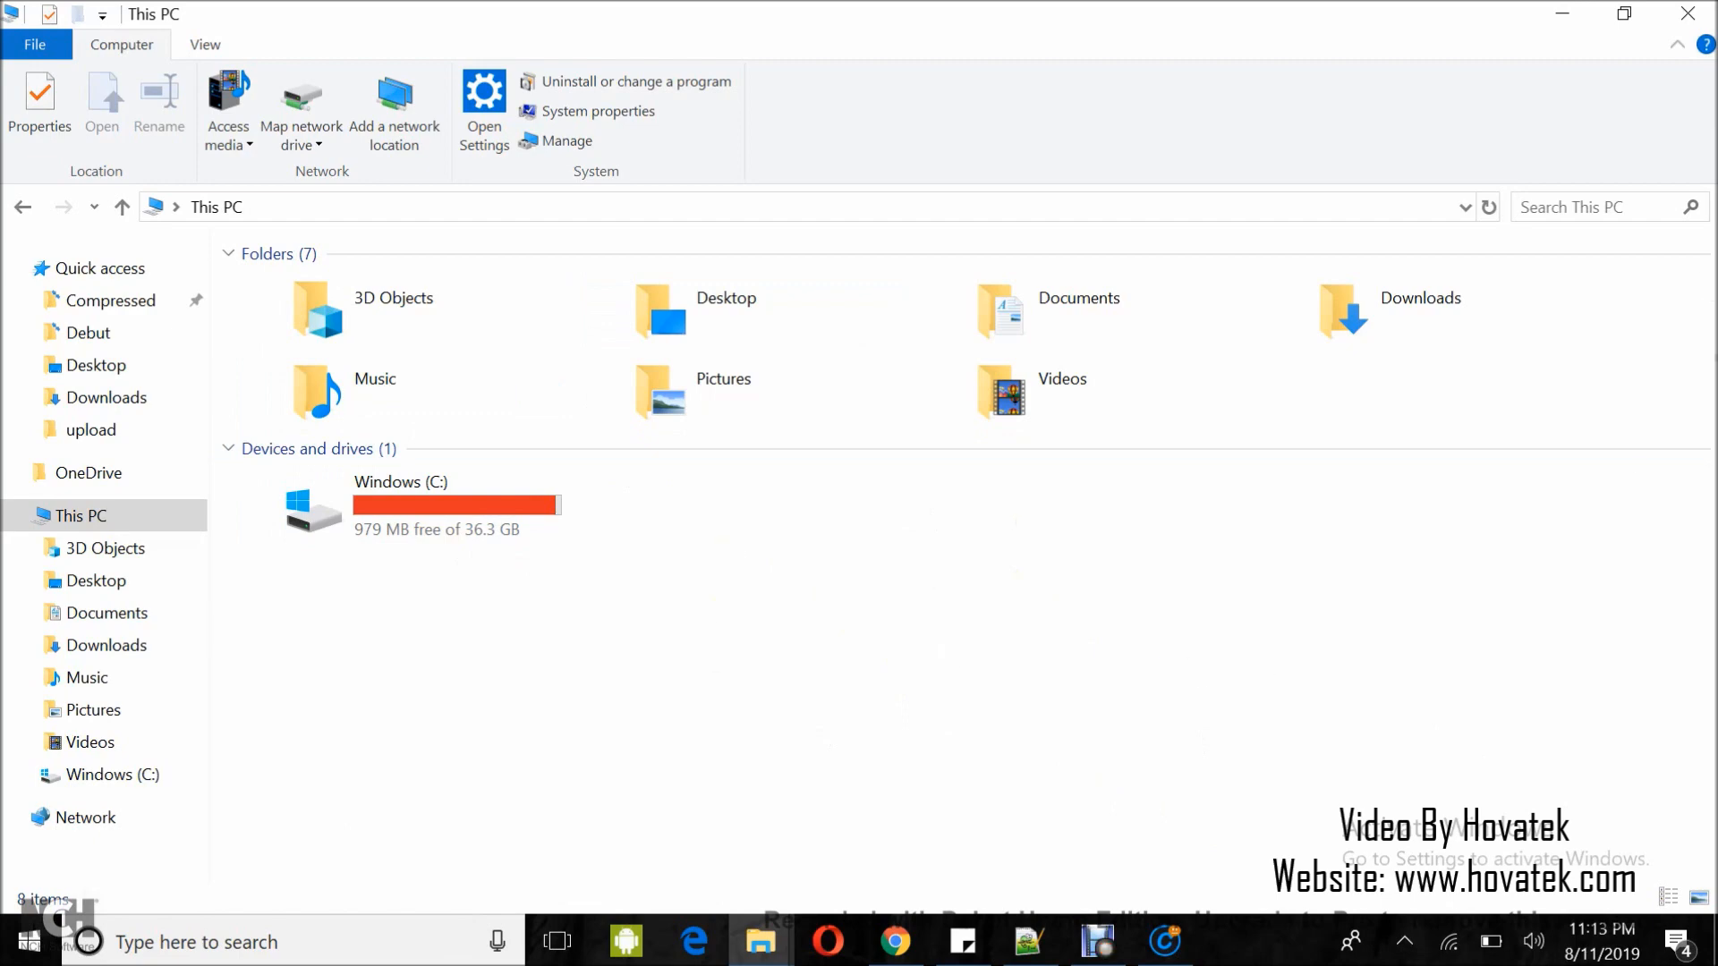
Open the desktop Recycle Bin holding 337 items, maximize it and request Empty Recycle Bin
click(1566, 16)
click(1569, 18)
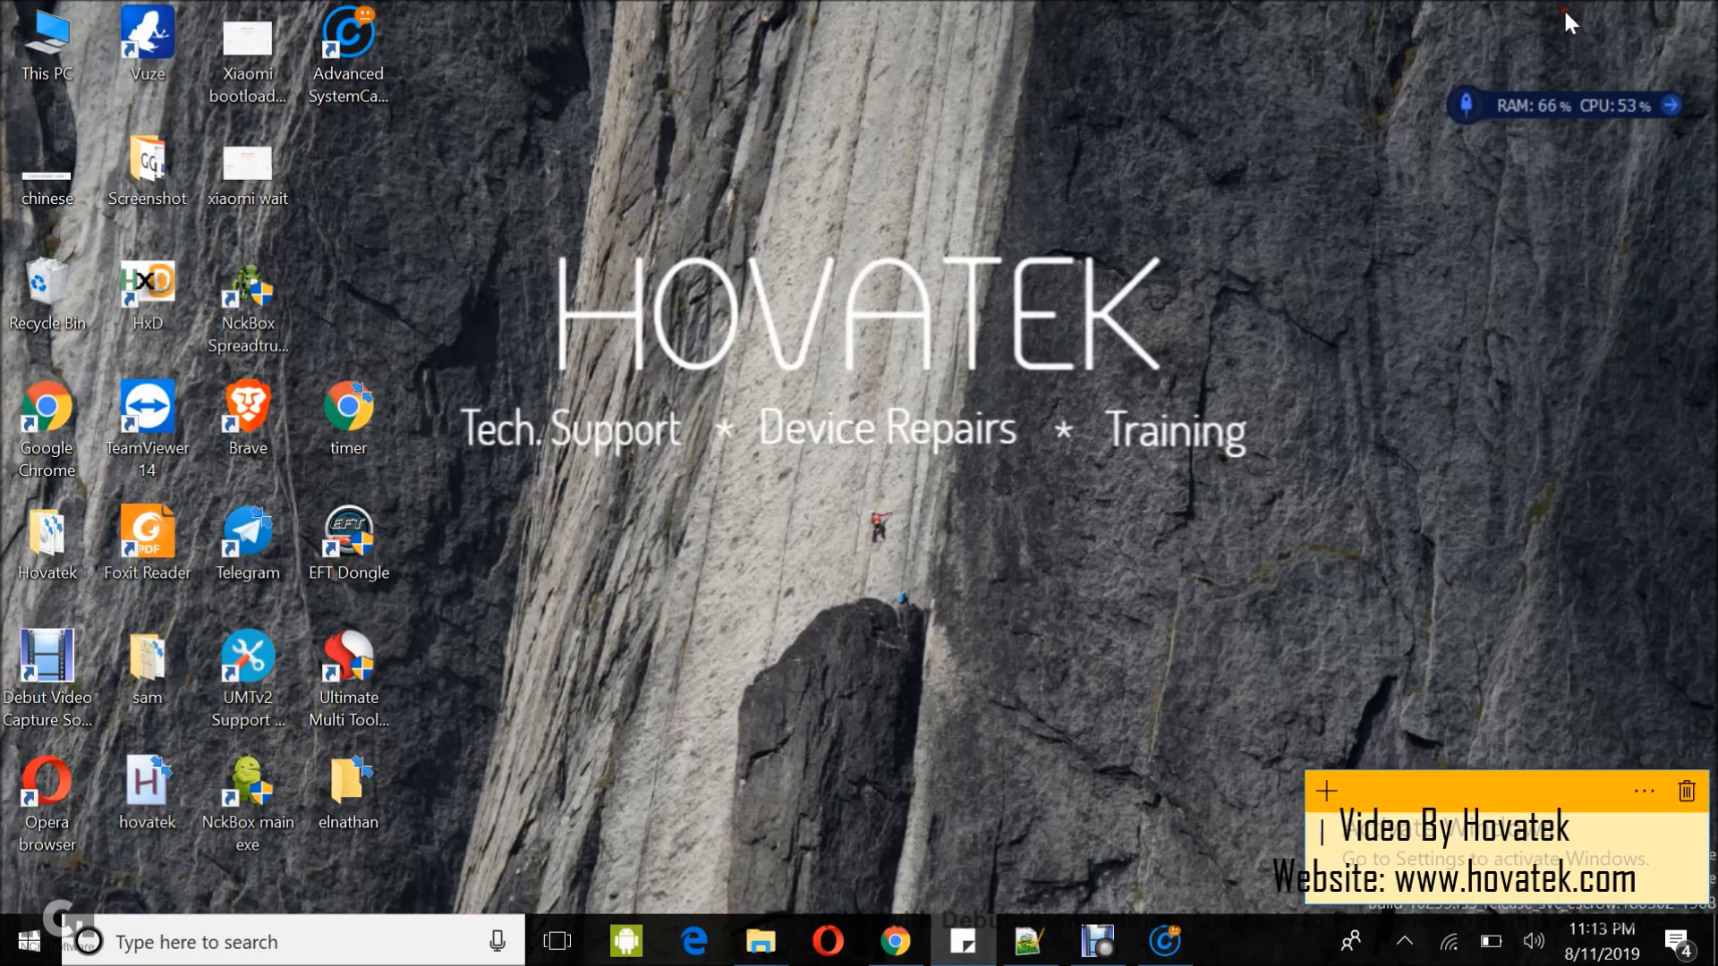
double_click(60, 295)
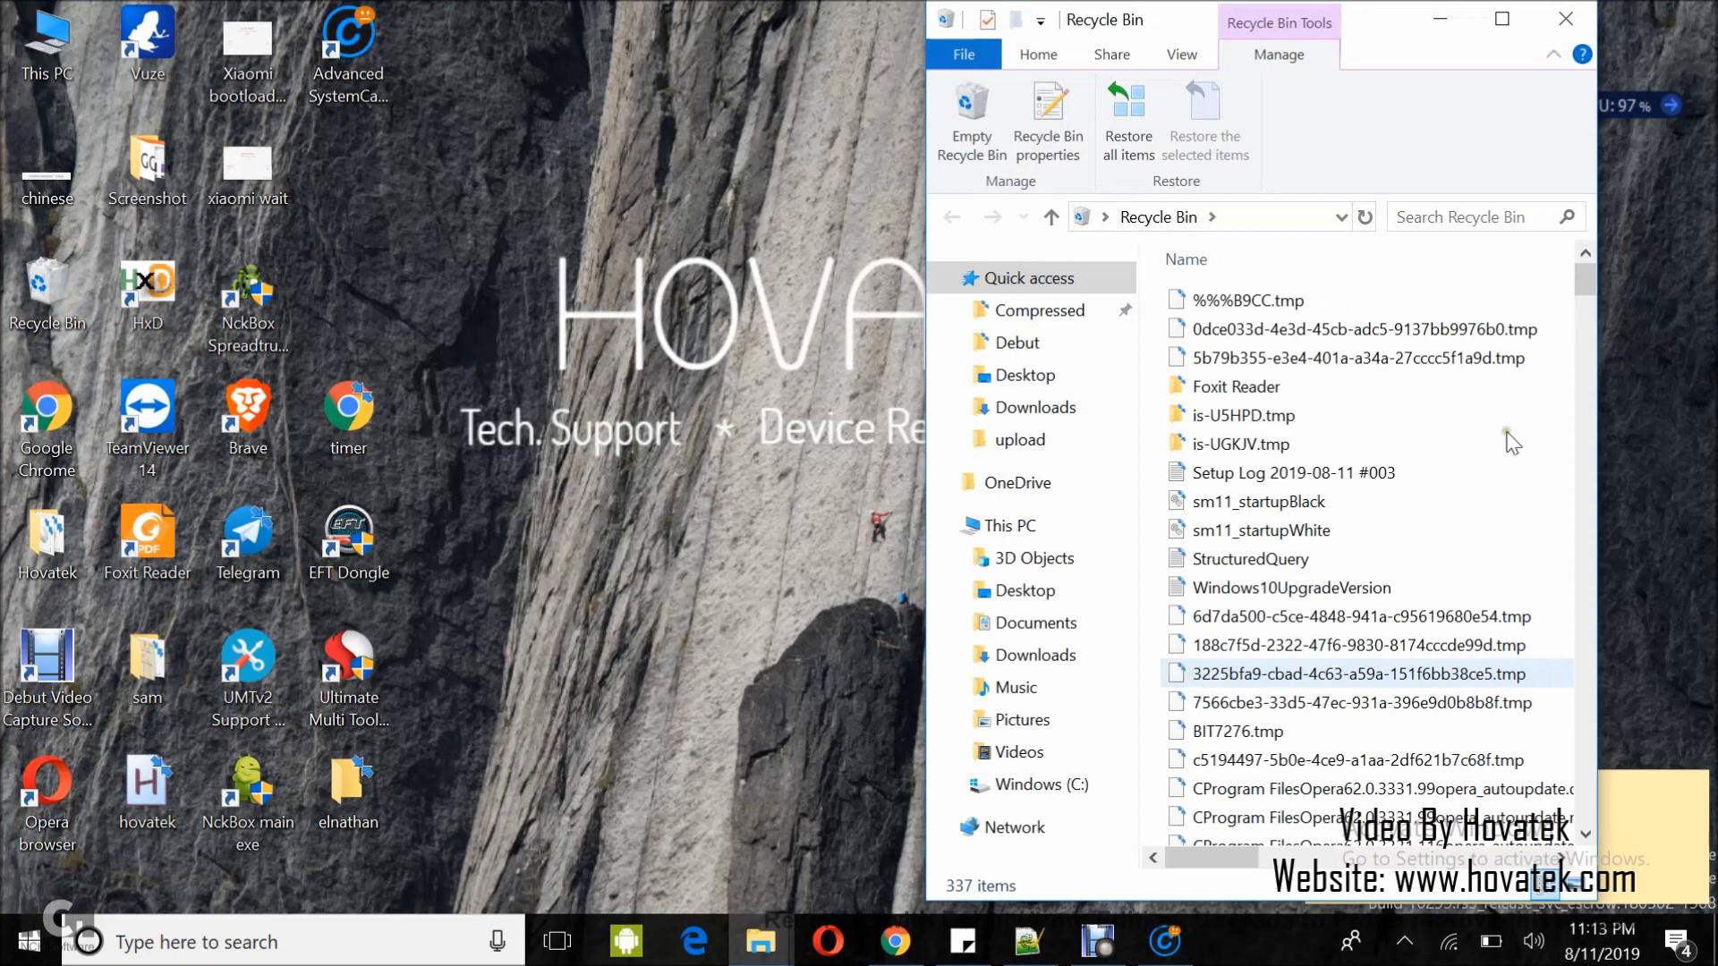
click(1503, 18)
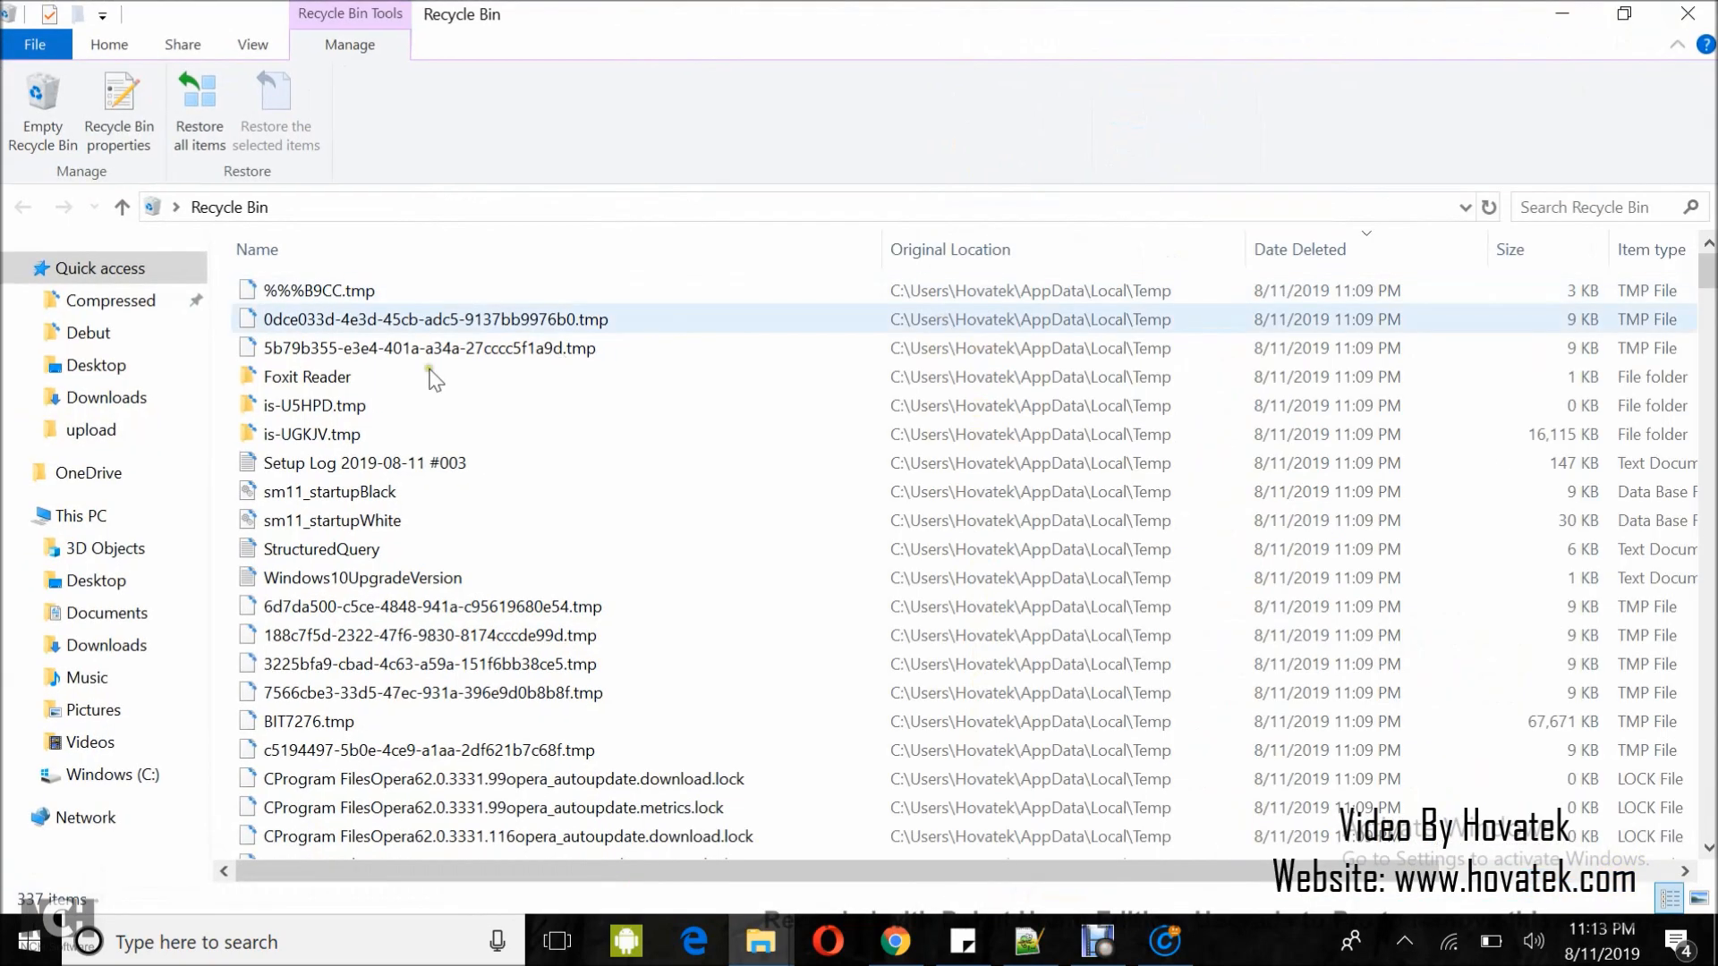
click(44, 128)
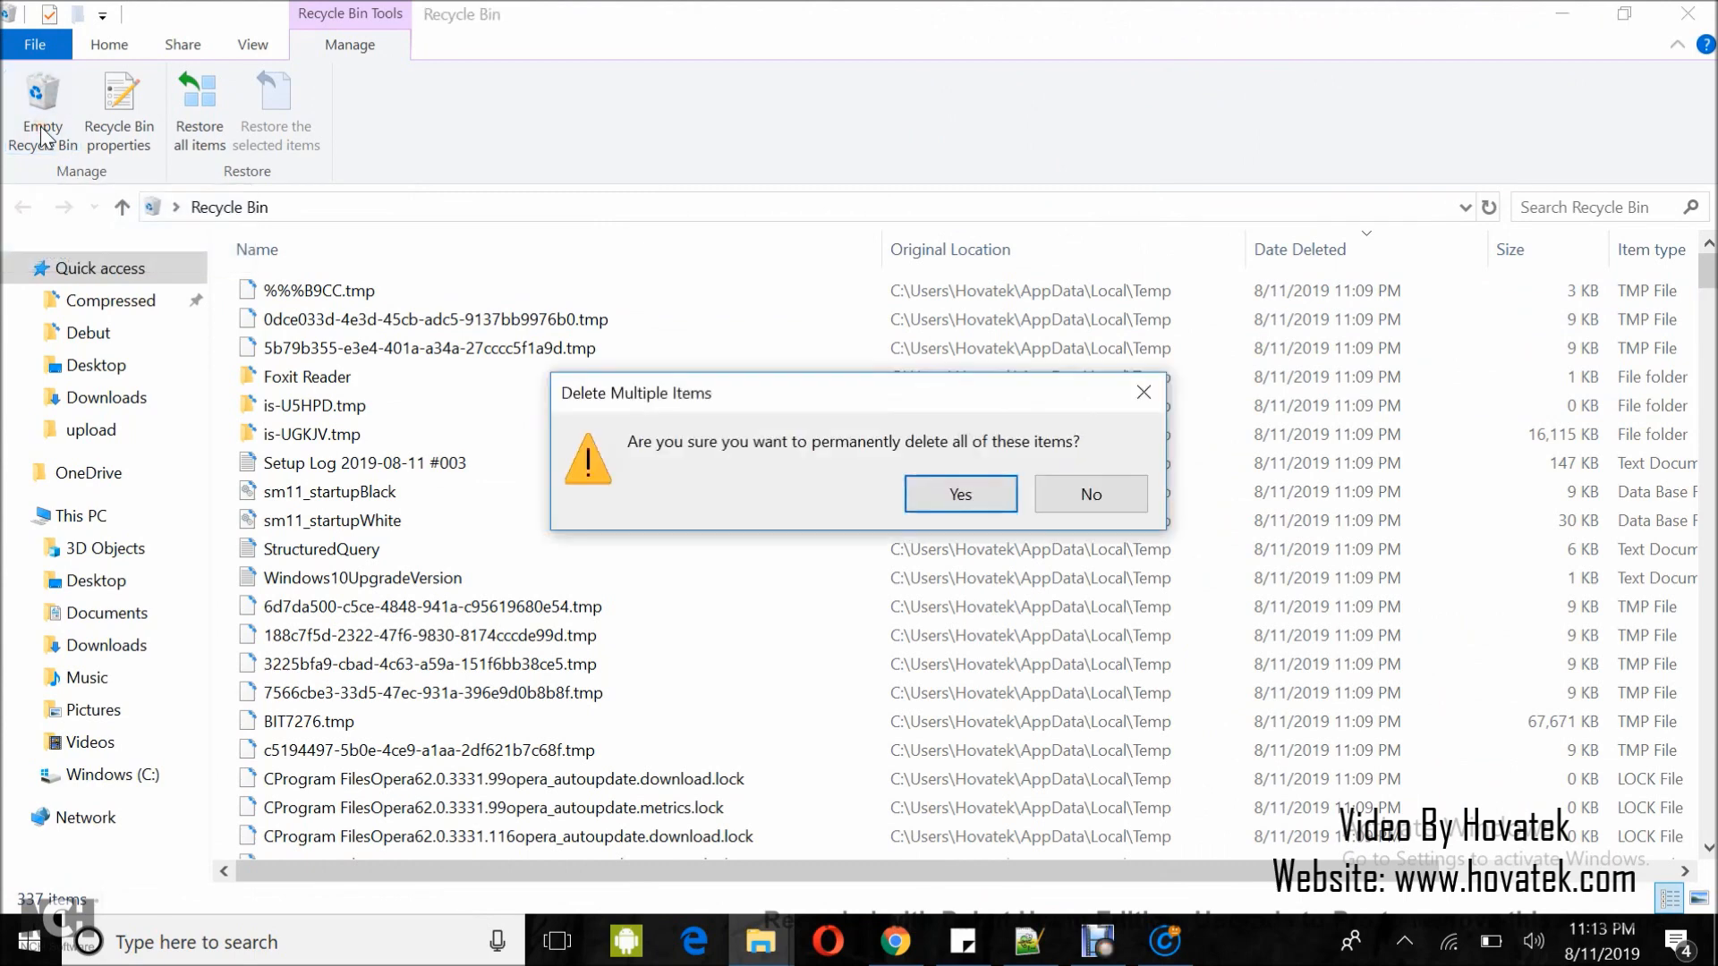
Confirm permanent deletion of all items, then switch to This PC showing C: with 2.37 GB free
click(959, 494)
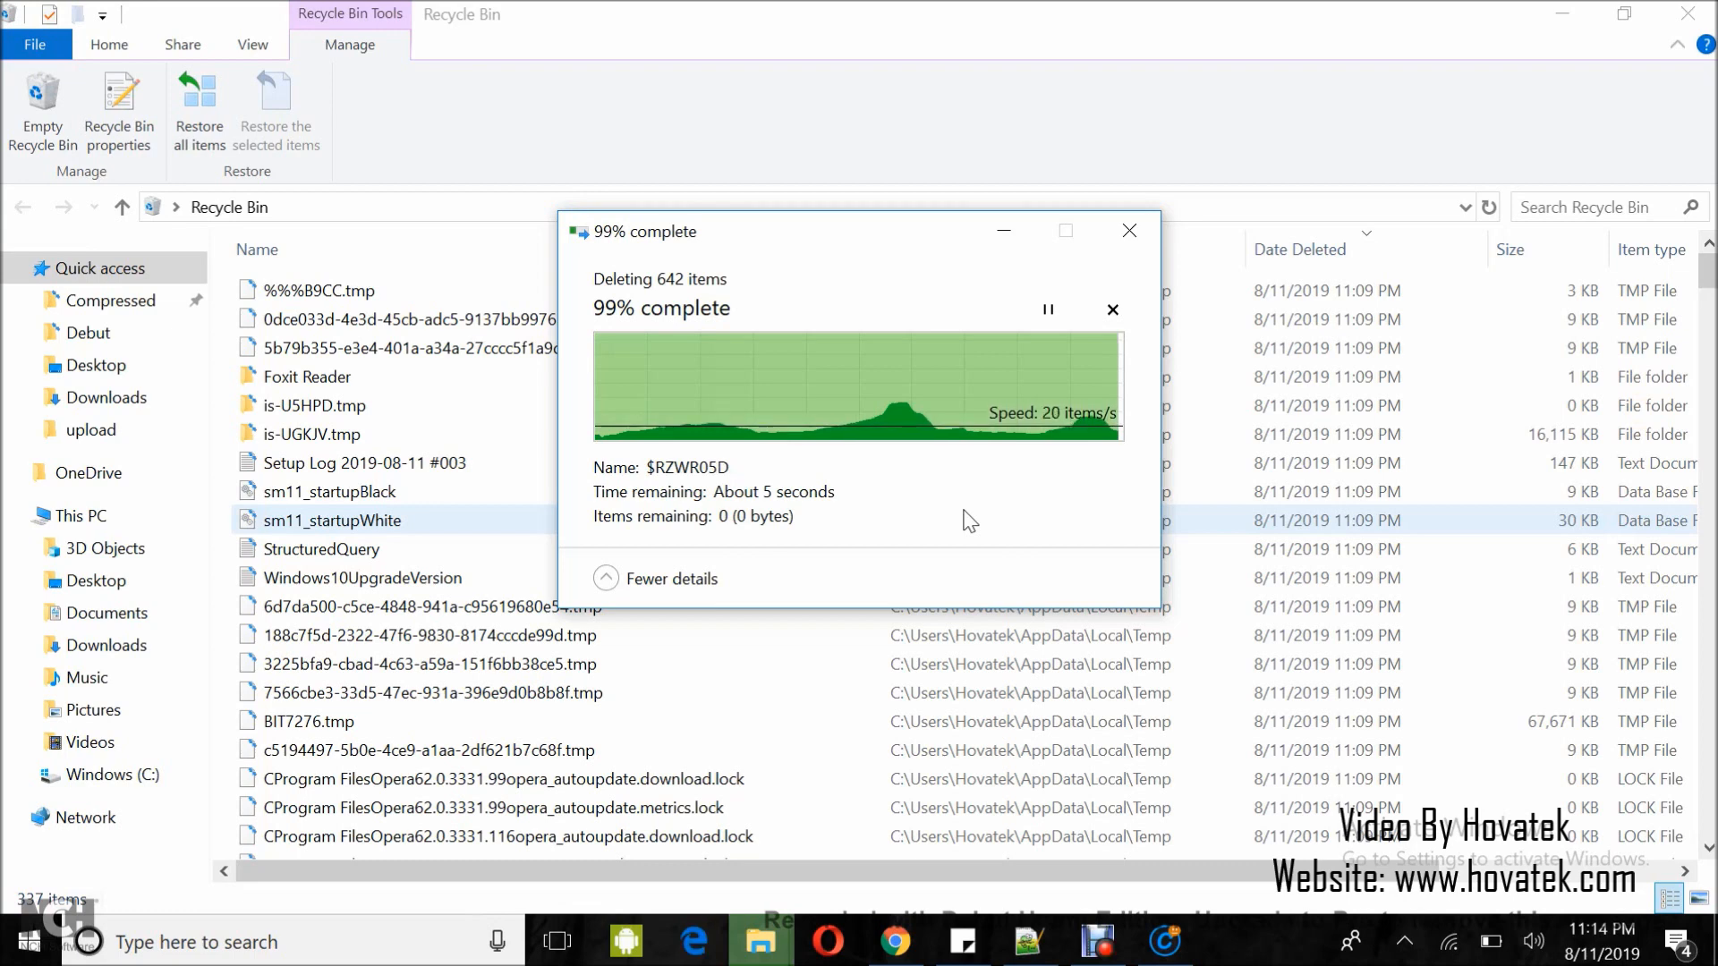
click(756, 944)
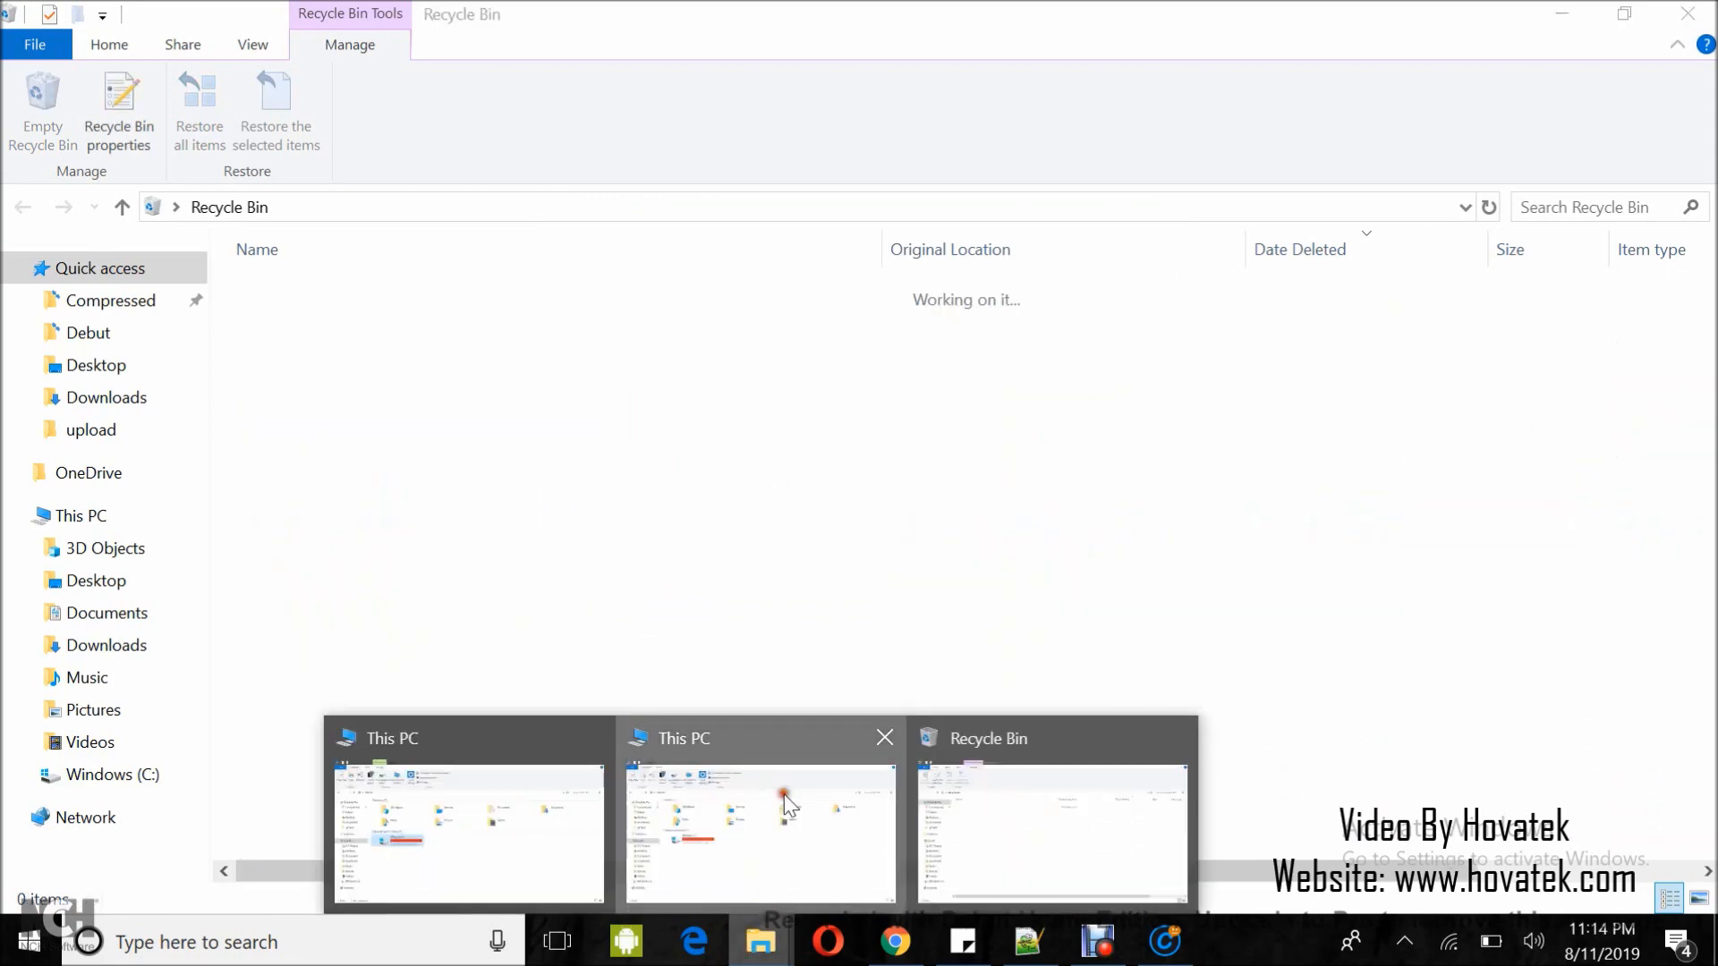
click(762, 816)
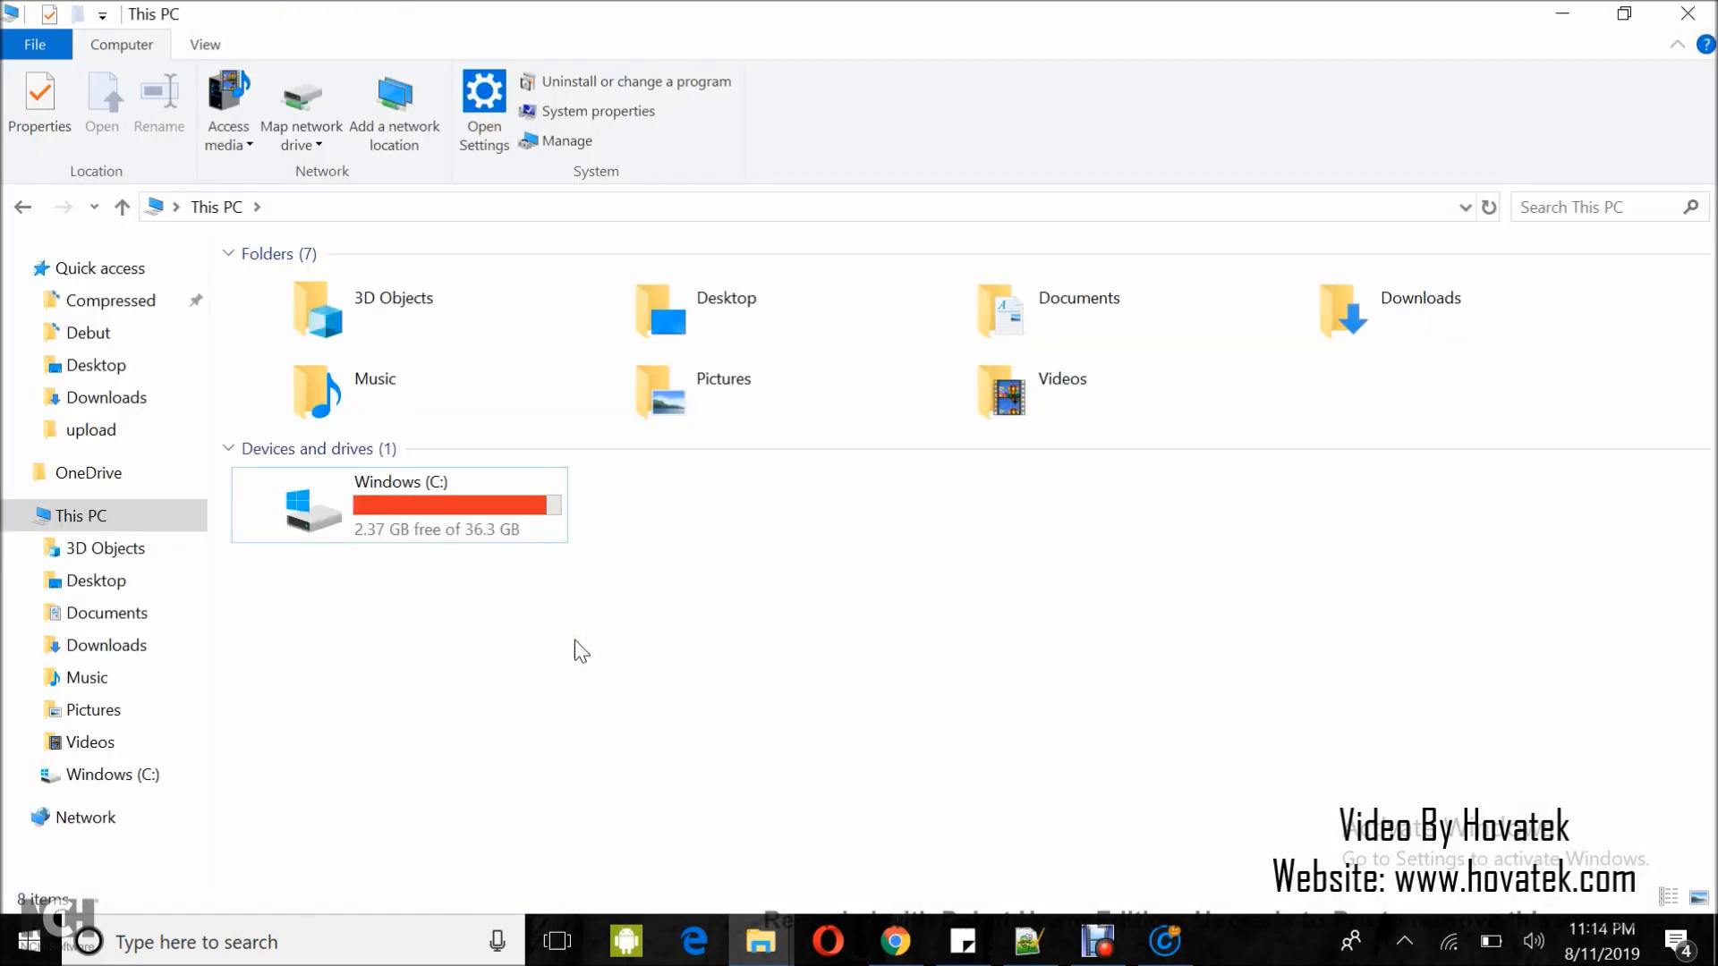